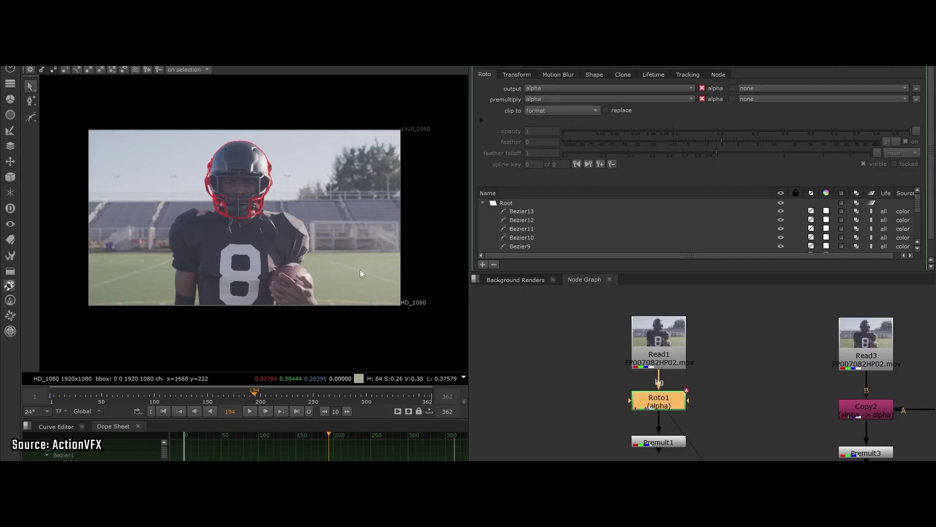
Step: Preview the alpha matte, extend the dancer's roto stroke down her legs, and select Refine Edge Tool
key(a)
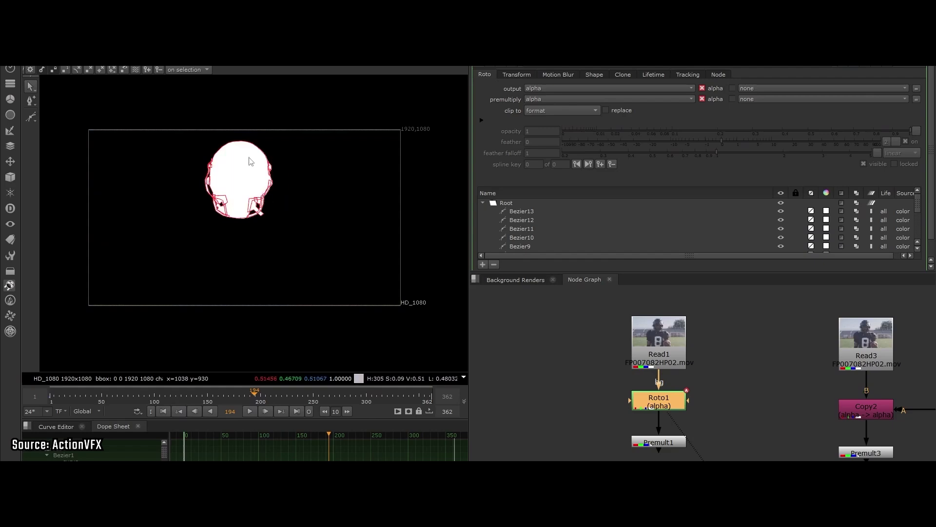
key(a)
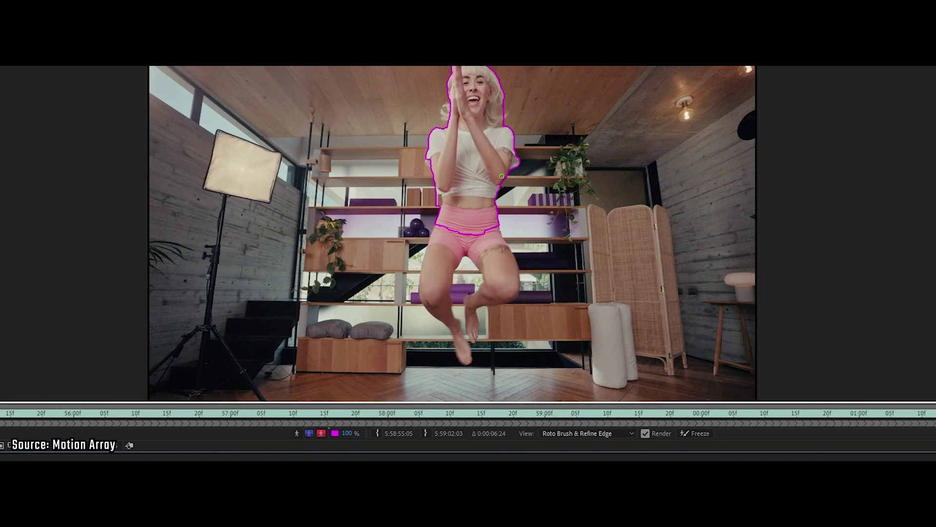
drag(502, 176, 477, 296)
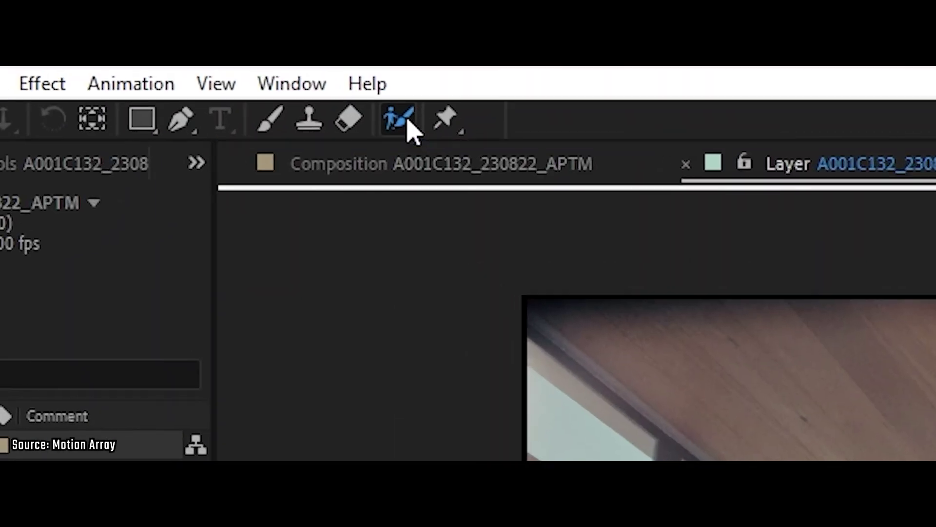
click(409, 124)
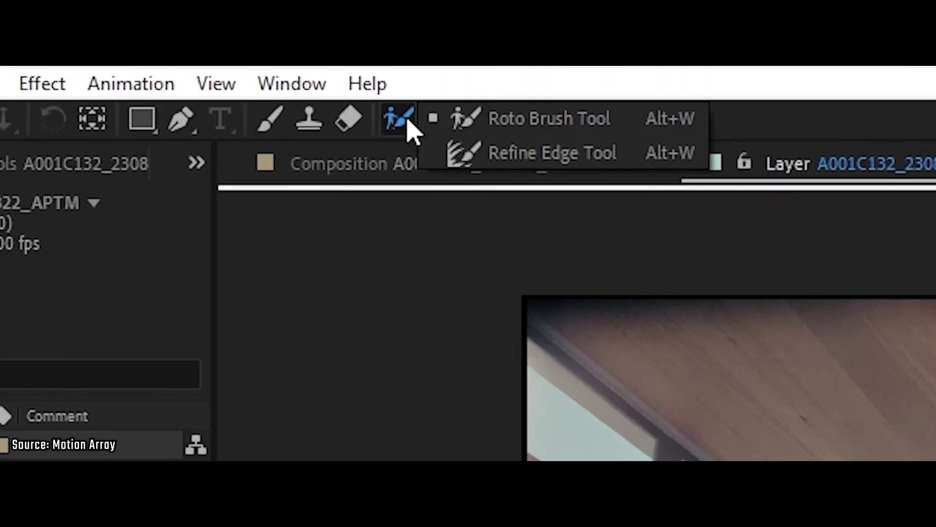
click(612, 151)
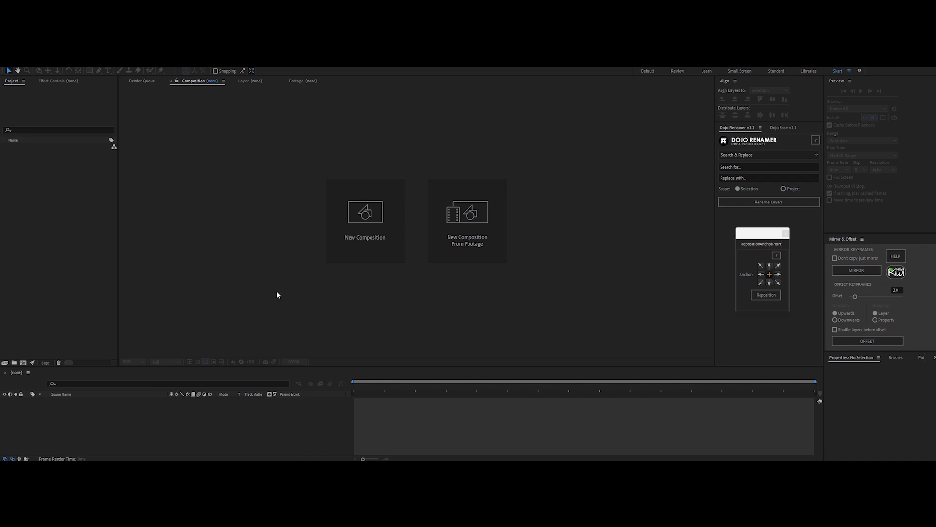
Step: Import the clip 001.mp4 into the project via File > Import > File
click(7, 68)
mouse_move(51, 158)
click(164, 172)
double_click(302, 133)
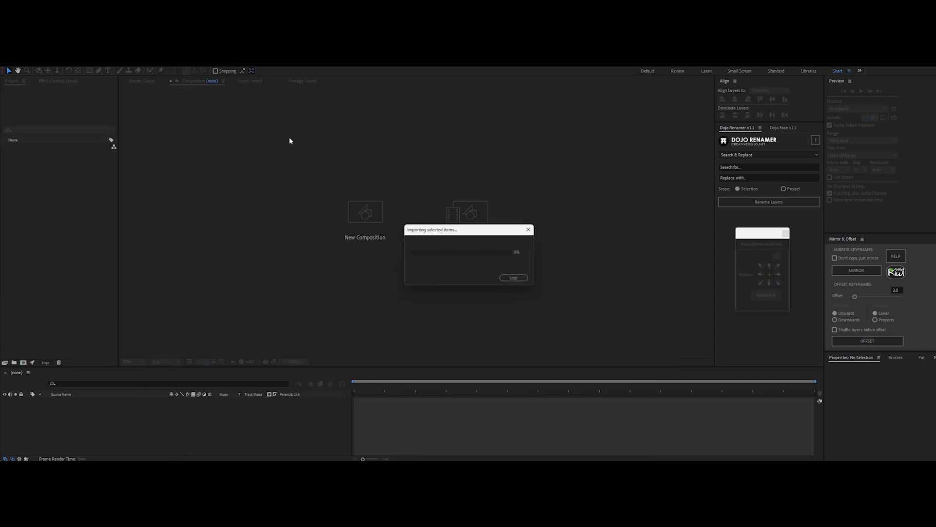
Step: Create composition 001 from 001.mp4 and choose the Roto Brush Tool
drag(33, 149, 416, 420)
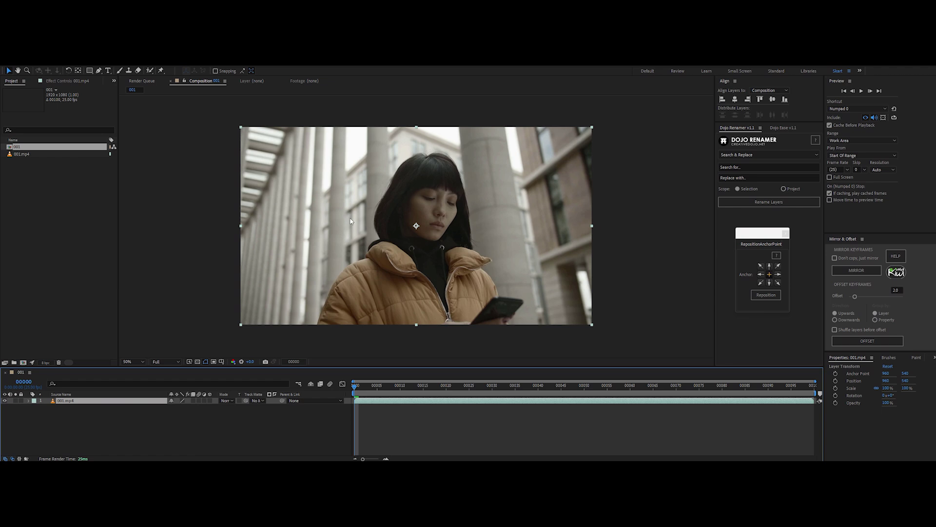
click(151, 73)
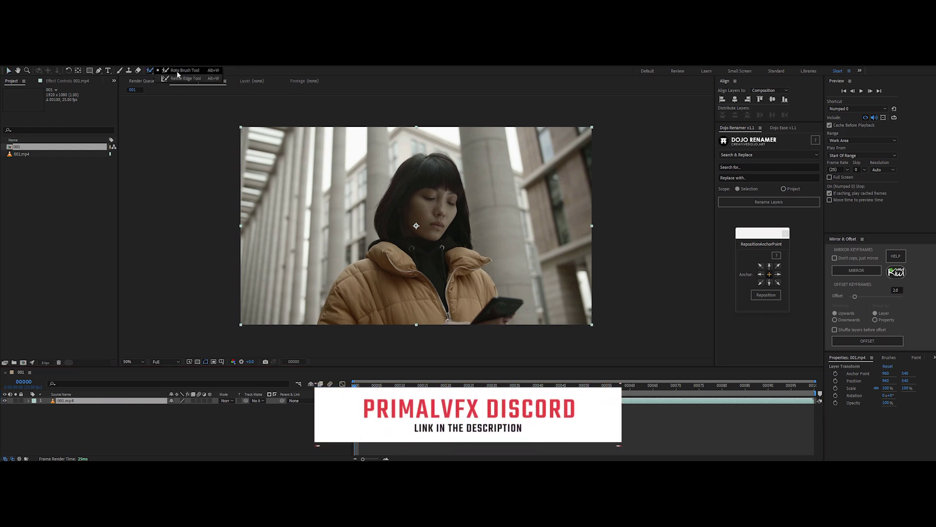
click(177, 71)
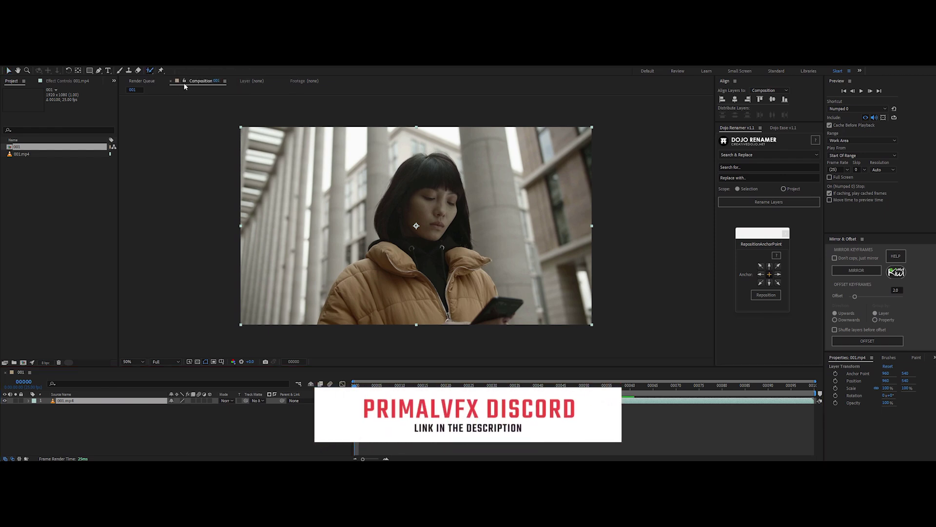
Step: Open 001.mp4 in the Layer view, size the Roto Brush to about 55 px, and paint her shoulder and hair
double_click(352, 219)
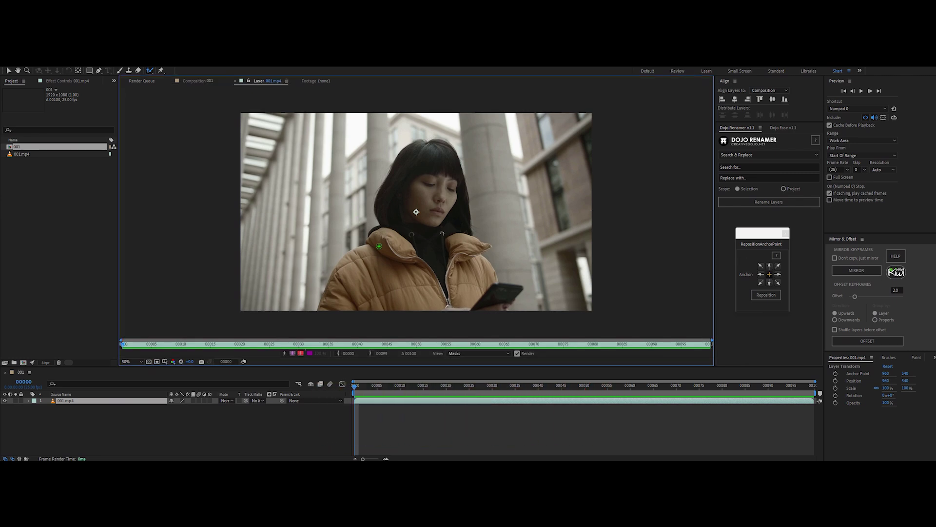
drag(385, 268, 396, 267)
mouse_move(345, 306)
mouse_down()
mouse_move(368, 260)
mouse_move(391, 243)
mouse_move(410, 174)
mouse_move(437, 158)
mouse_move(450, 241)
mouse_move(479, 289)
mouse_move(449, 308)
mouse_move(362, 304)
mouse_up()
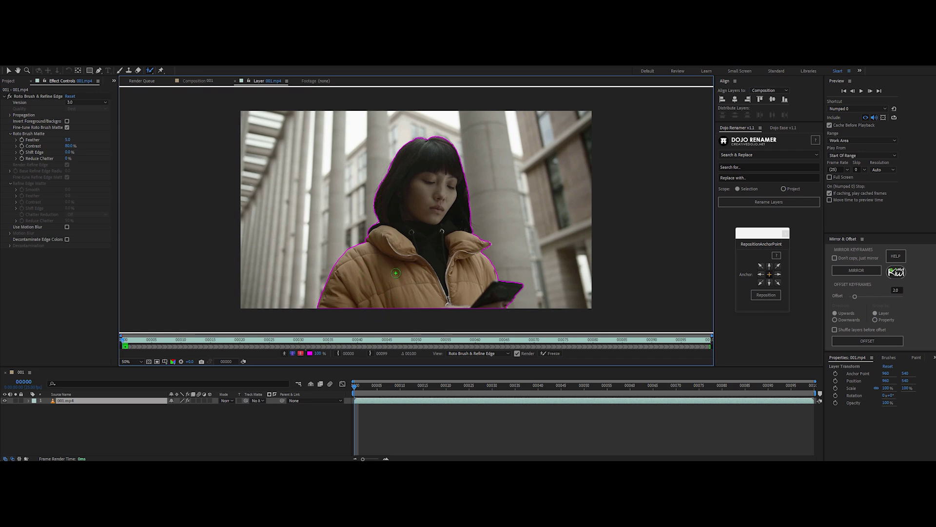
Step: At 100% zoom, subtract the background beside the phone from the woman's selection
key(slash)
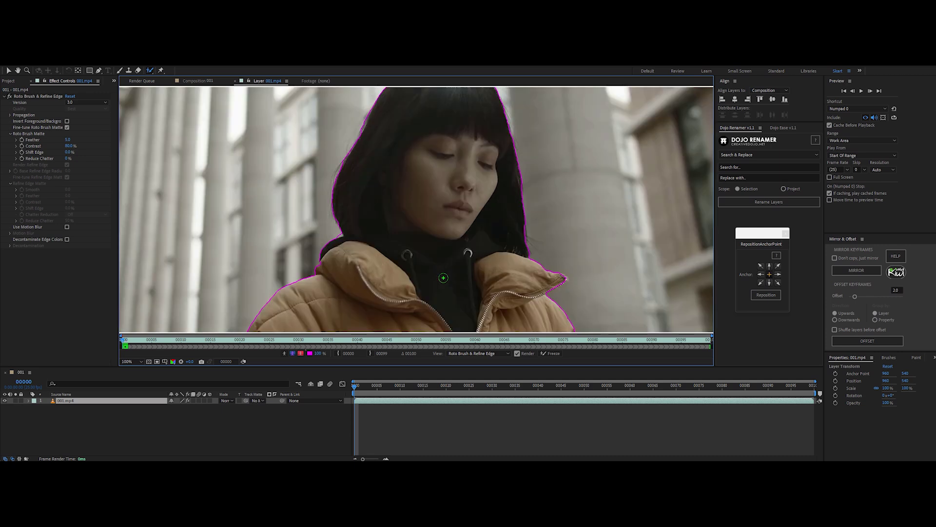
drag(460, 283, 392, 164)
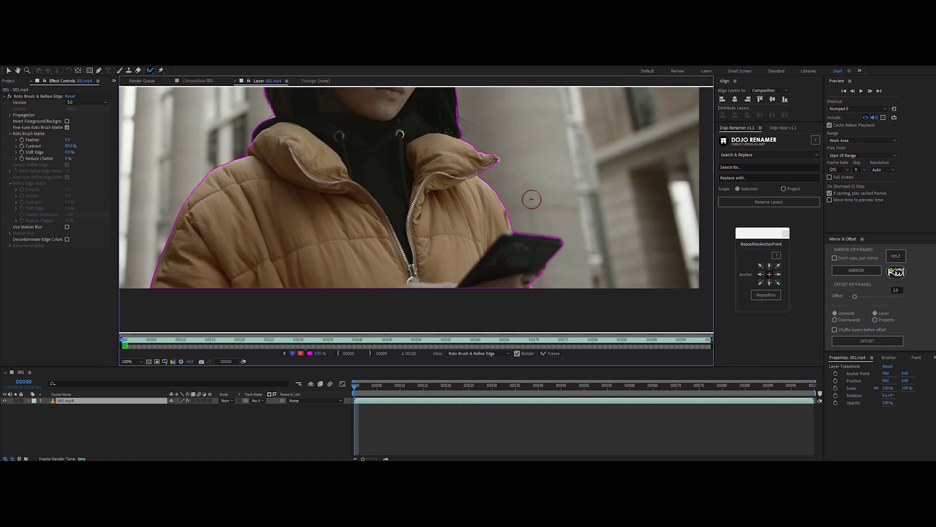
mouse_move(532, 199)
mouse_down()
mouse_move(592, 246)
mouse_move(577, 290)
mouse_move(527, 286)
mouse_move(561, 251)
mouse_up()
drag(561, 257, 575, 247)
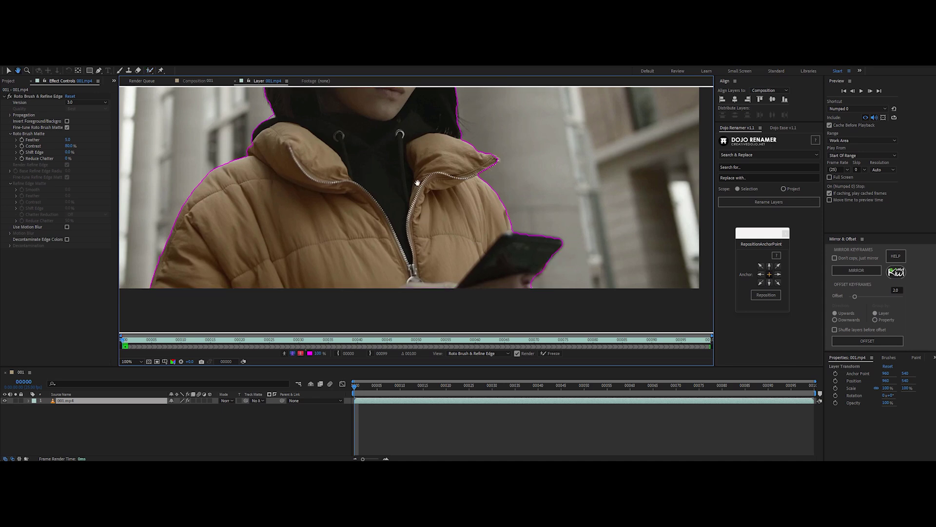
mouse_move(417, 180)
mouse_down()
mouse_move(443, 289)
mouse_move(442, 342)
mouse_up()
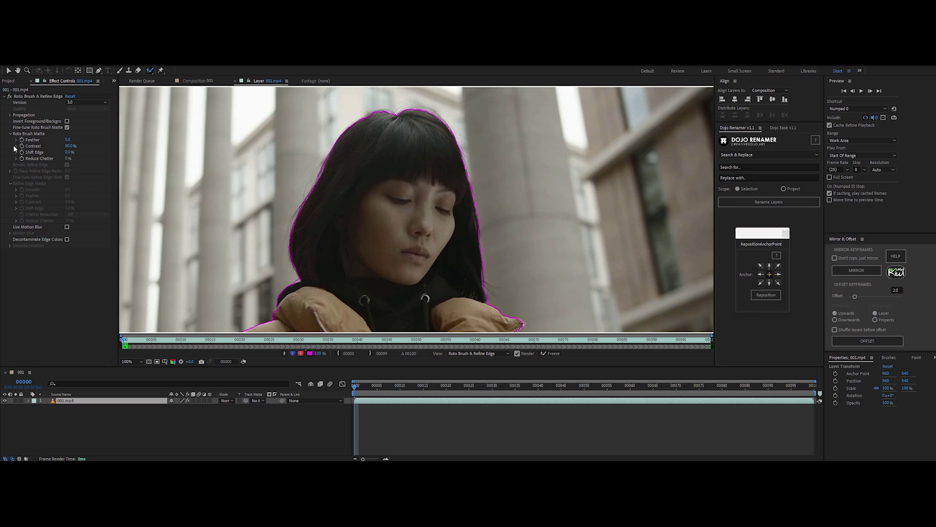
Step: Set Roto Brush Matte Feather to 3.0 and Contrast to 70%, then edit Shift Edge
click(68, 140)
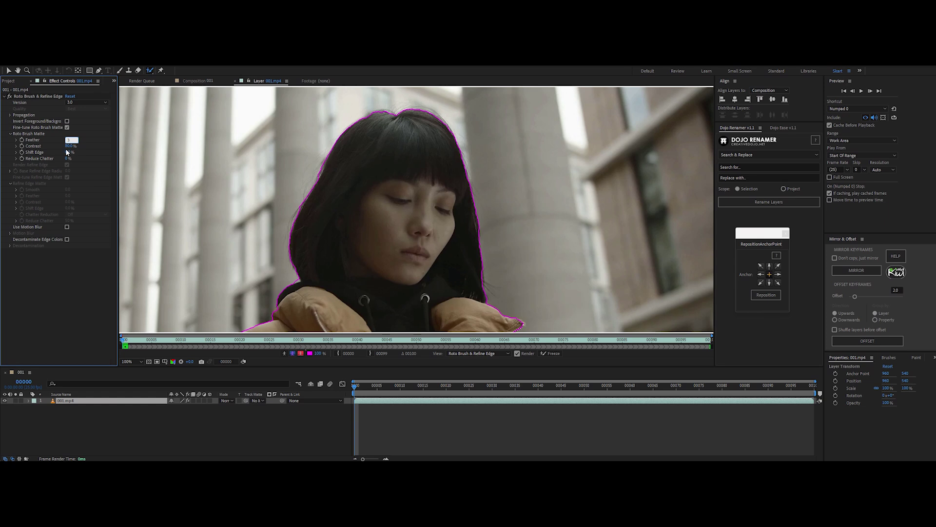
key(Return)
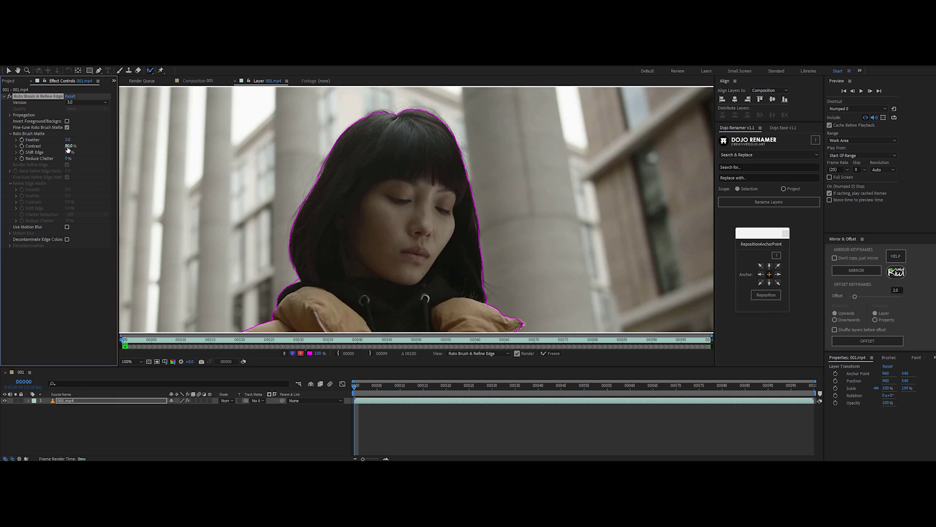
text(70)
key(Return)
click(69, 152)
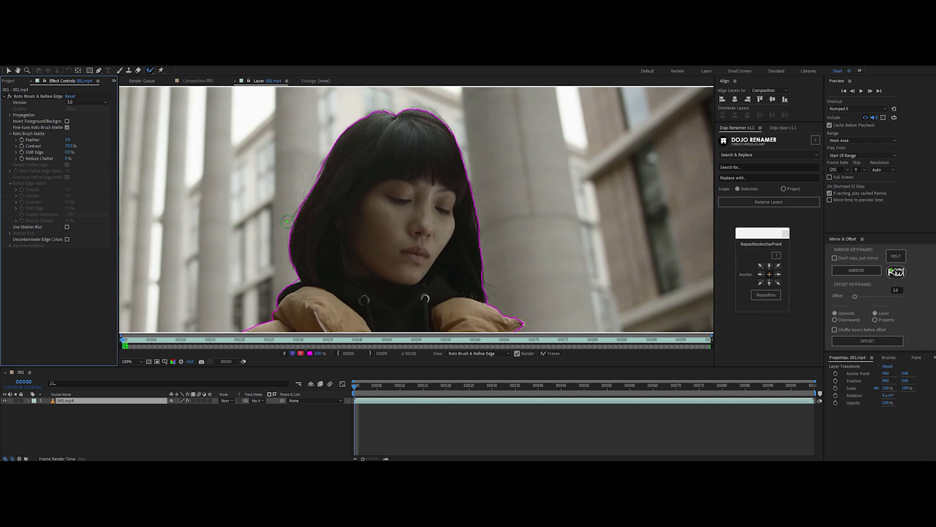
Step: Paint Refine Edge strokes along the woman's hair outline, then deselect the clip layer
click(149, 71)
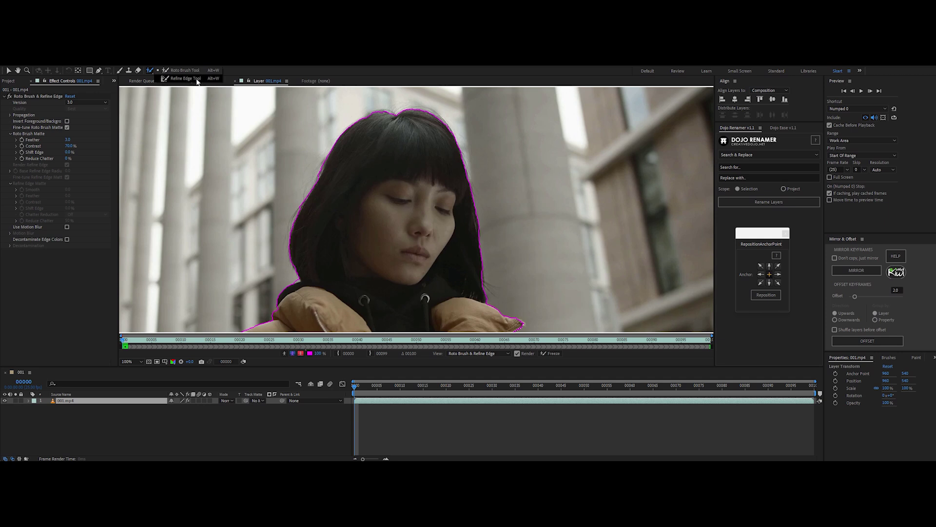
drag(330, 151, 339, 139)
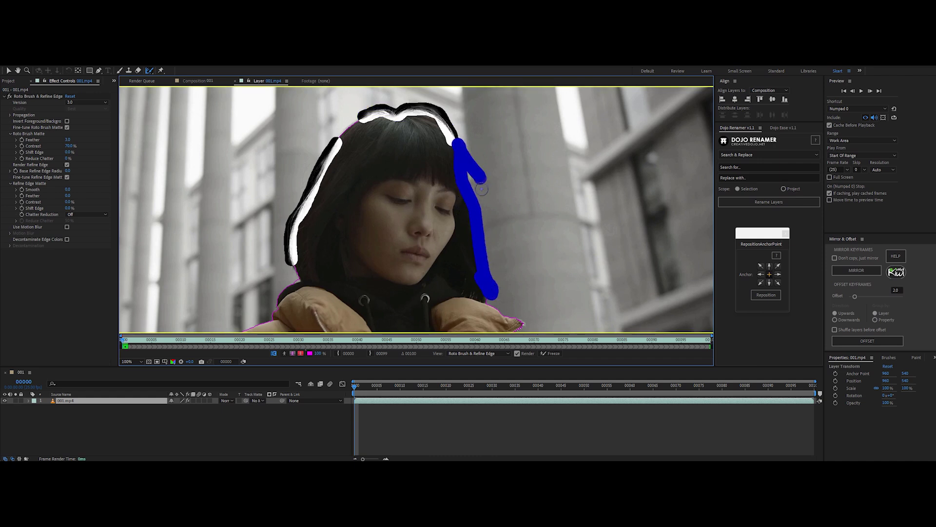
click(396, 434)
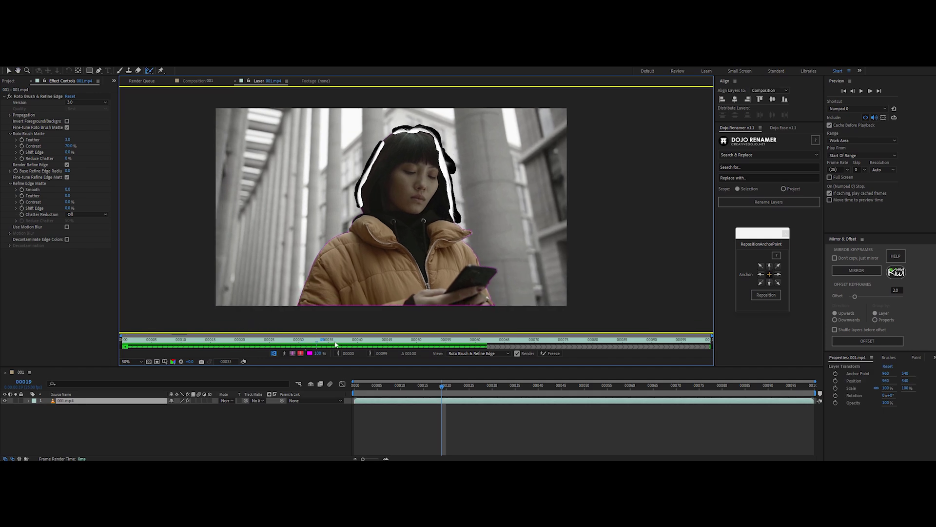
Step: At frame 00032, enable Alpha Overlay and inspect the matte on her face at 200% and 100%
drag(241, 343, 317, 341)
click(300, 353)
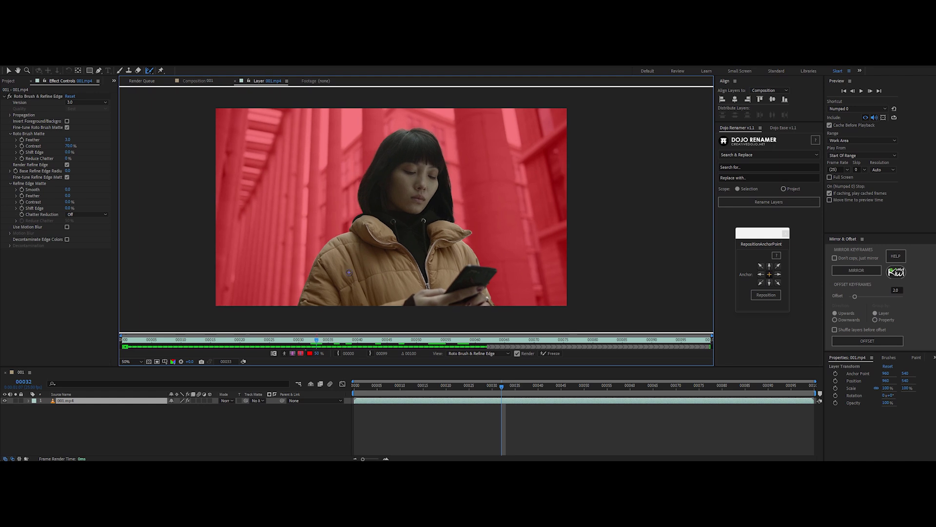
key(period)
key(period)
drag(510, 142, 472, 221)
key(comma)
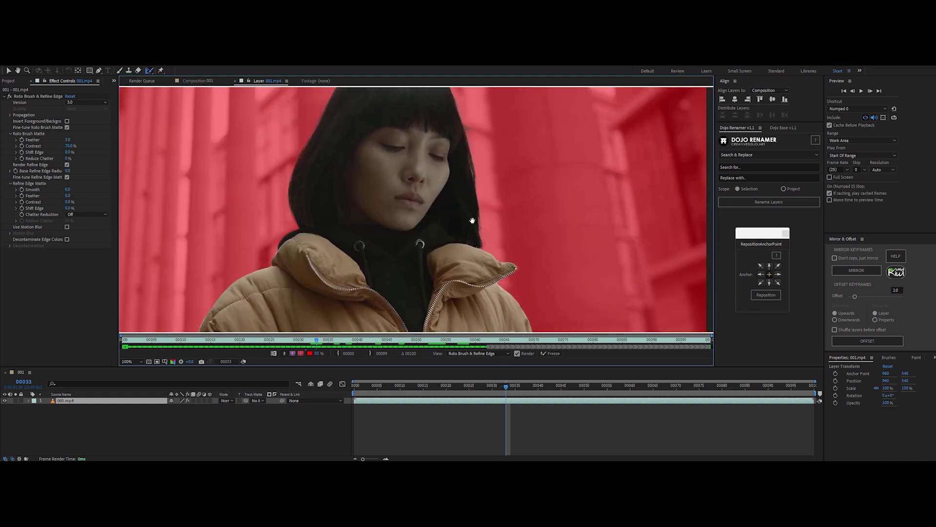
Step: Play the clip to check the matte, stop at frame 00061, and freeze the roto
key(space)
key(comma)
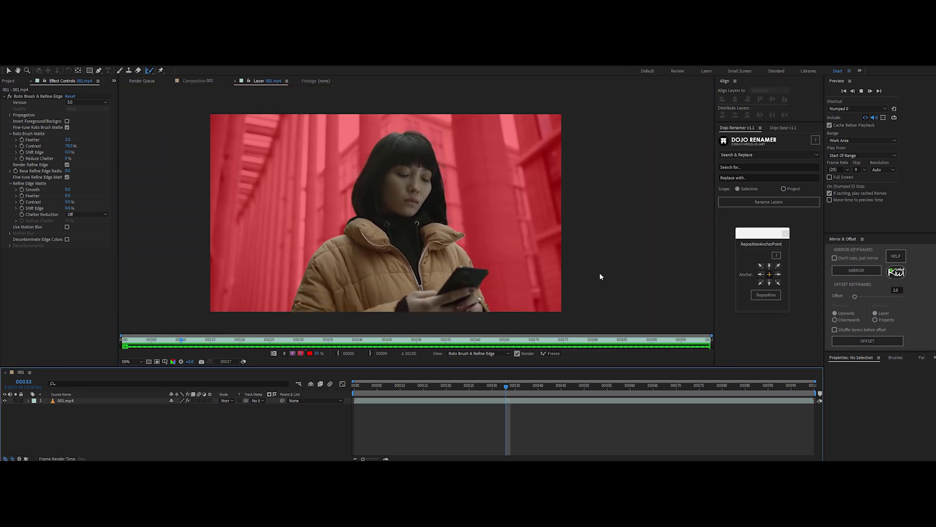
key(space)
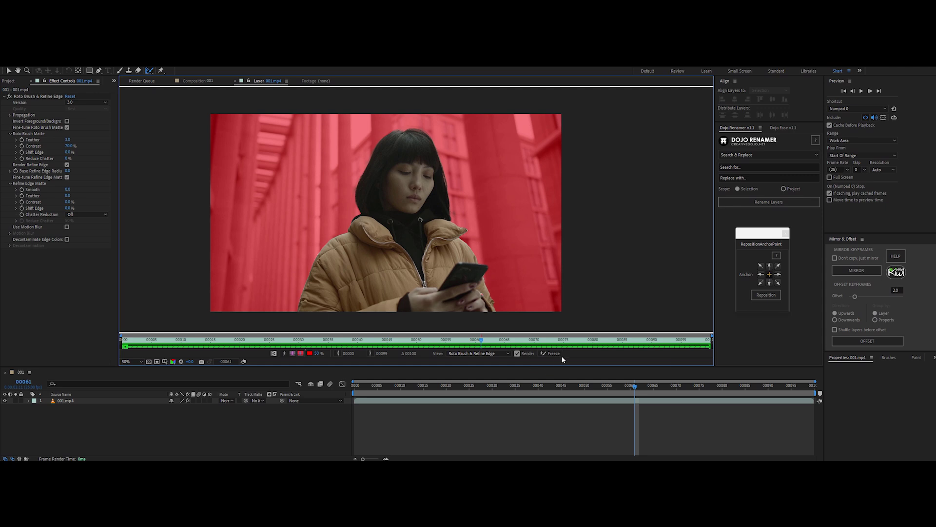
click(549, 355)
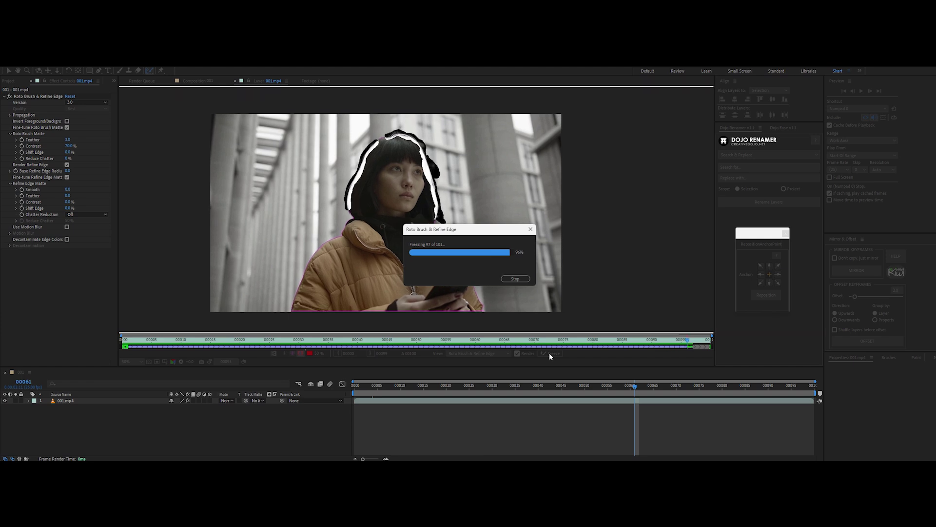
Step: Return to the composition view, show the transparency grid, and jump to the clip start
click(190, 83)
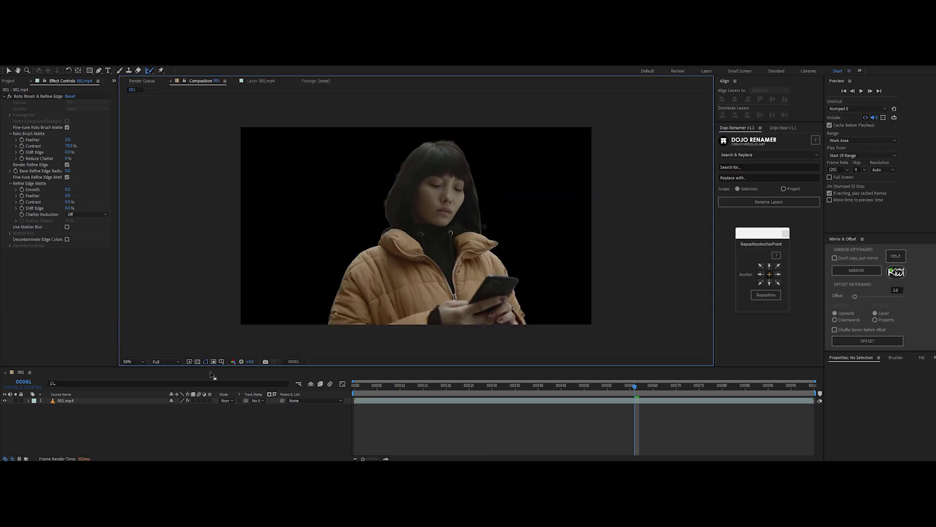
click(197, 362)
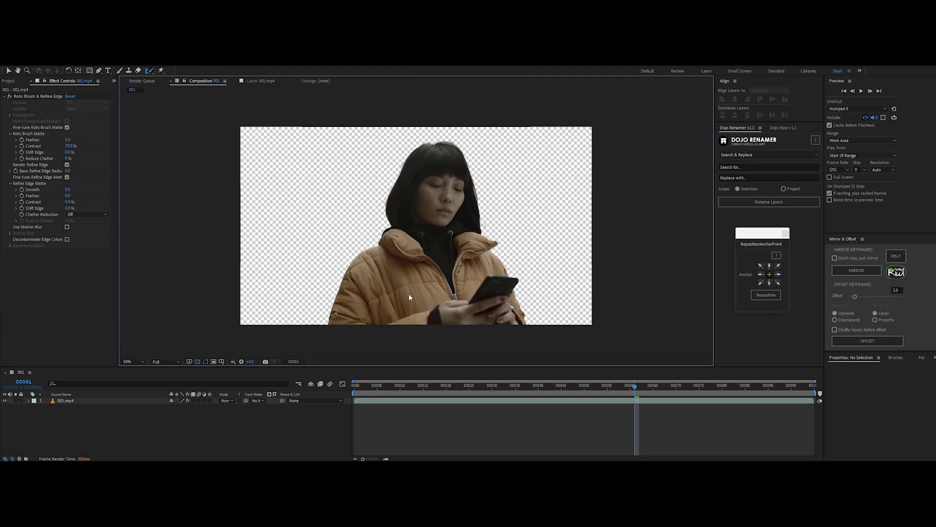
click(582, 388)
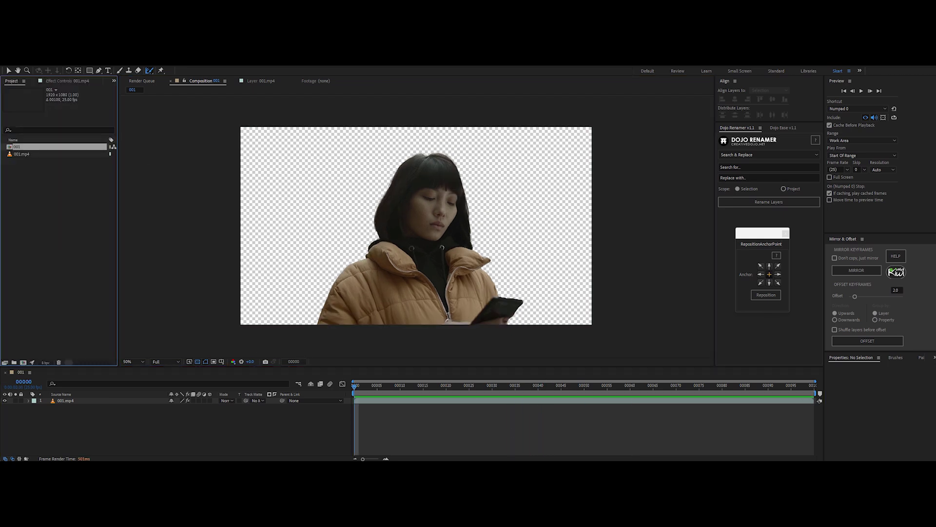
Step: Import the forest photo, place it below 001.mp4, and shift it up so the grass shows
drag(13, 81, 88, 412)
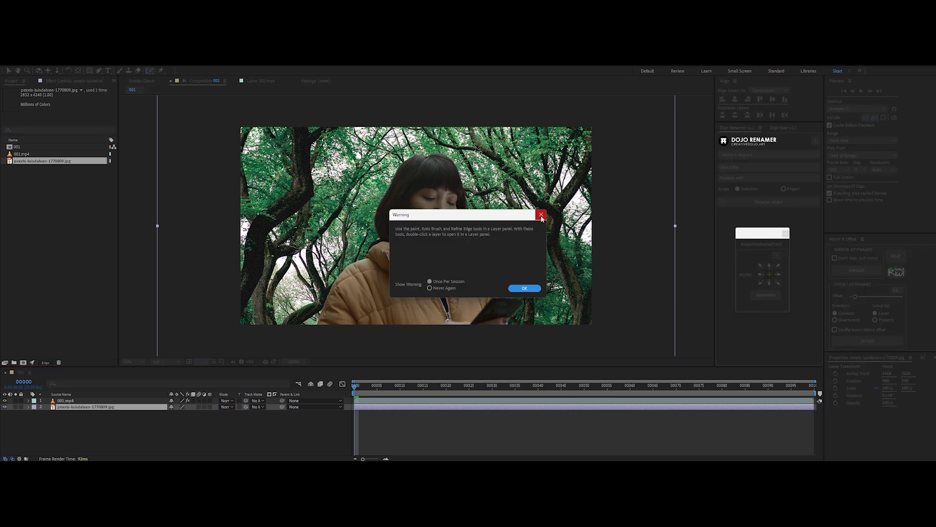
key(Return)
drag(287, 305, 288, 204)
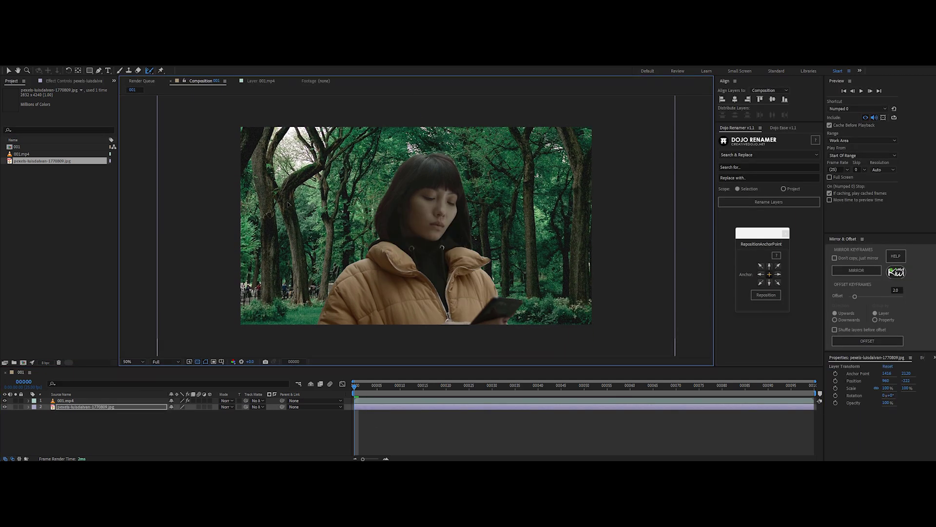
click(65, 401)
Step: Tweak the Blue and Green channels of the Curves effect on 001.mp4
key(F3)
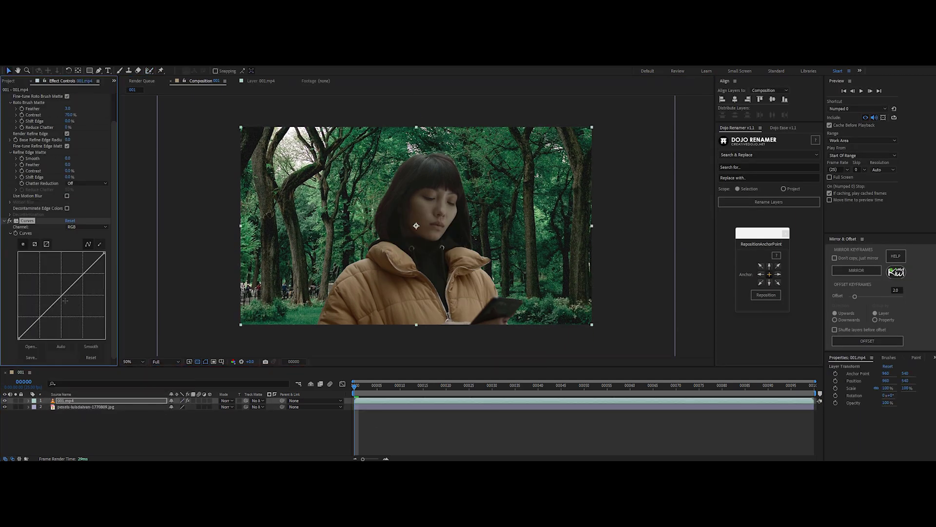
click(86, 226)
click(88, 262)
click(87, 226)
click(88, 253)
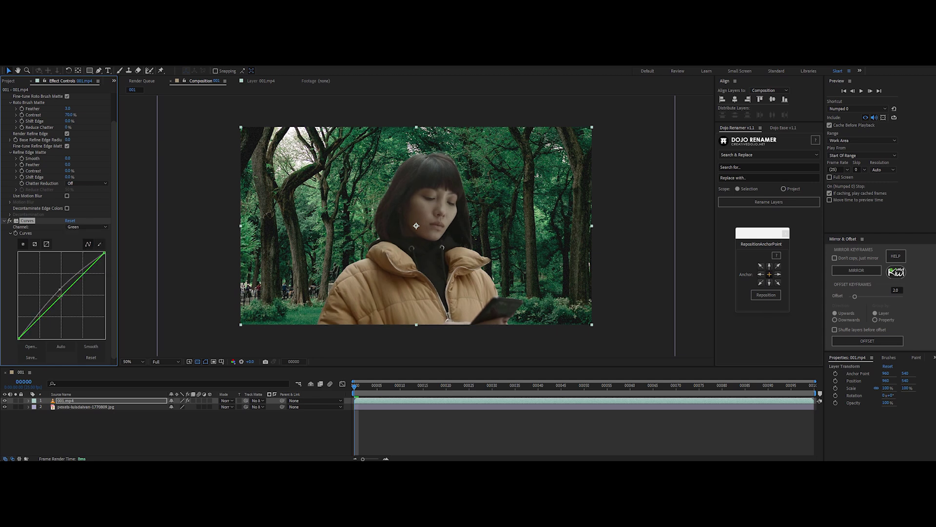
click(87, 226)
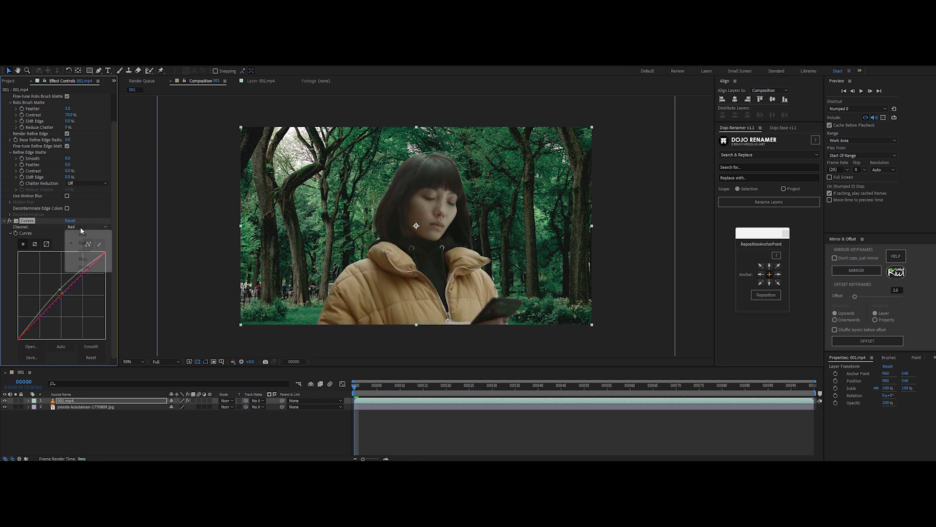
click(87, 261)
Step: Add Curves to the forest background layer and bend its Green channel to retint it
click(69, 406)
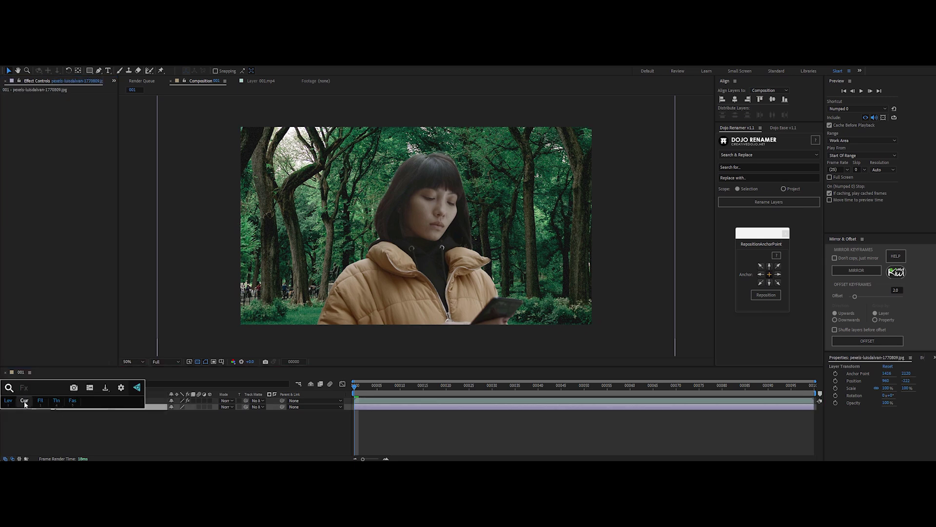
key(ctrl+alt+shift+e)
click(87, 102)
click(88, 129)
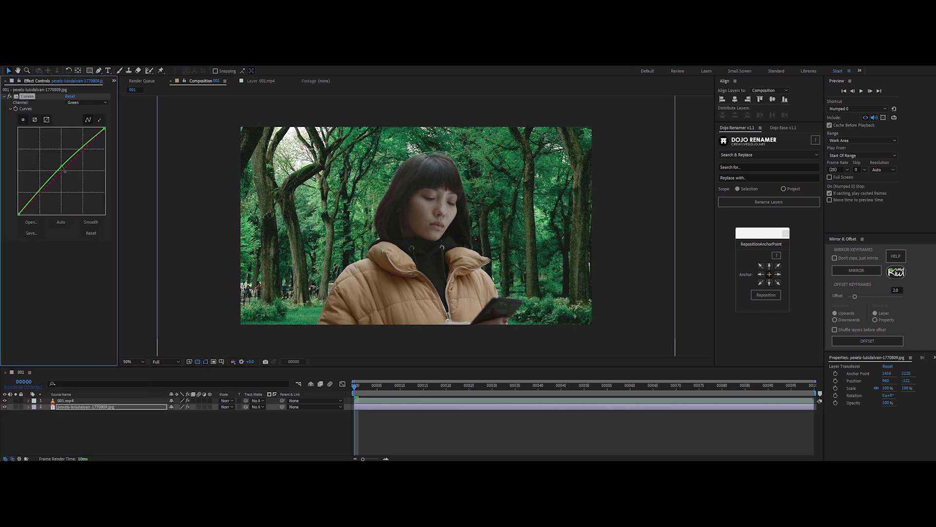
drag(64, 169, 78, 146)
Step: Show layer names and adjust Levels on 001.mp4 to brighten the woman
click(78, 394)
click(81, 401)
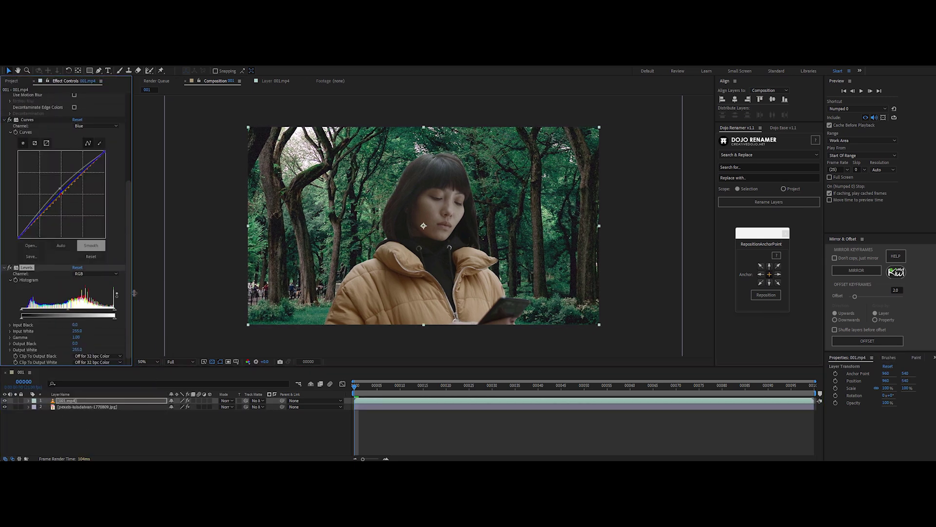
drag(115, 314, 67, 312)
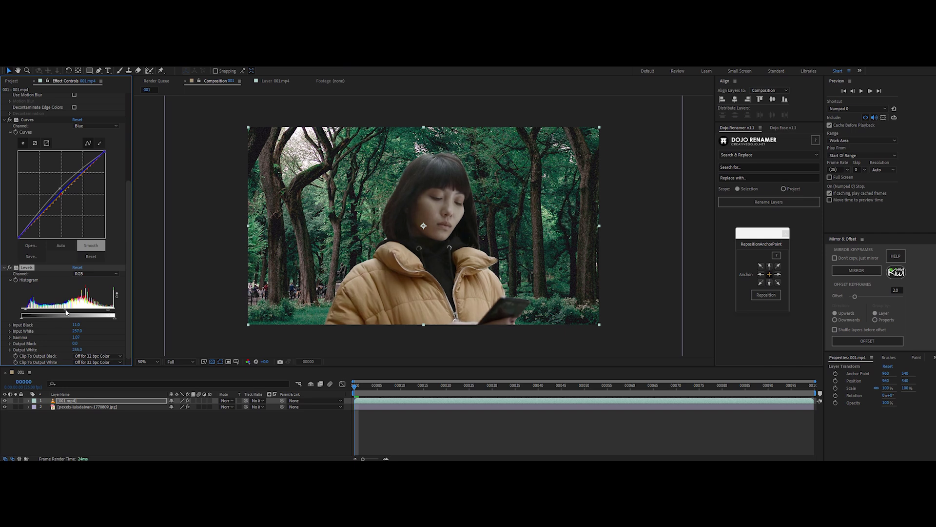
click(92, 406)
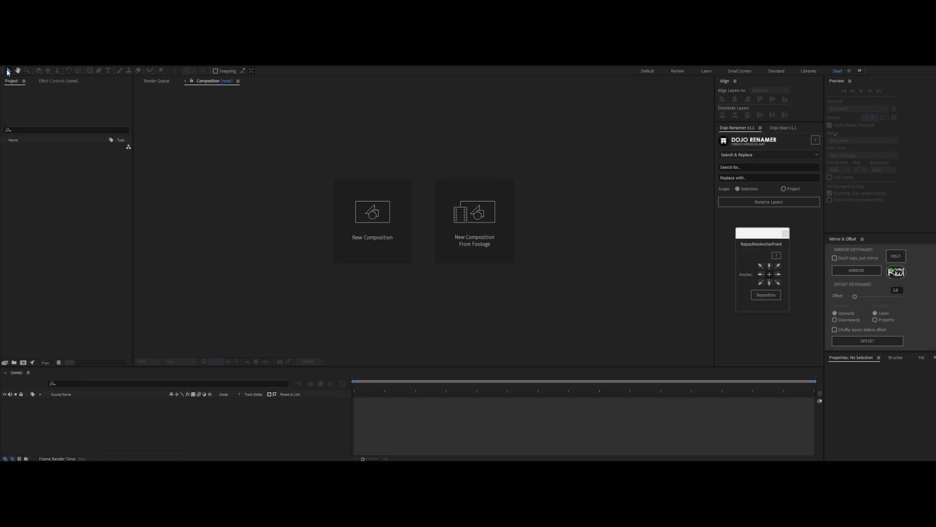
Step: Import 004.mp4 from the Selected footage folder and create composition 004 from it
click(211, 167)
double_click(292, 134)
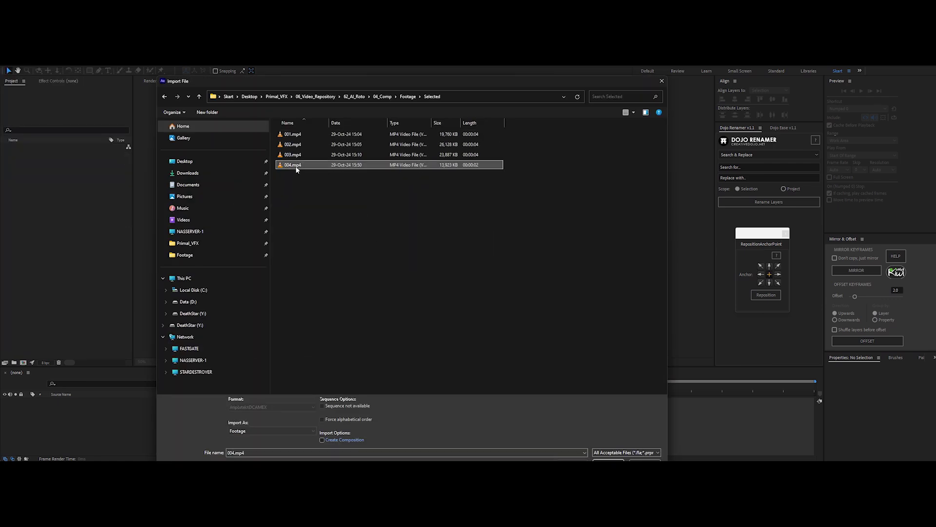
double_click(294, 165)
drag(25, 157, 432, 427)
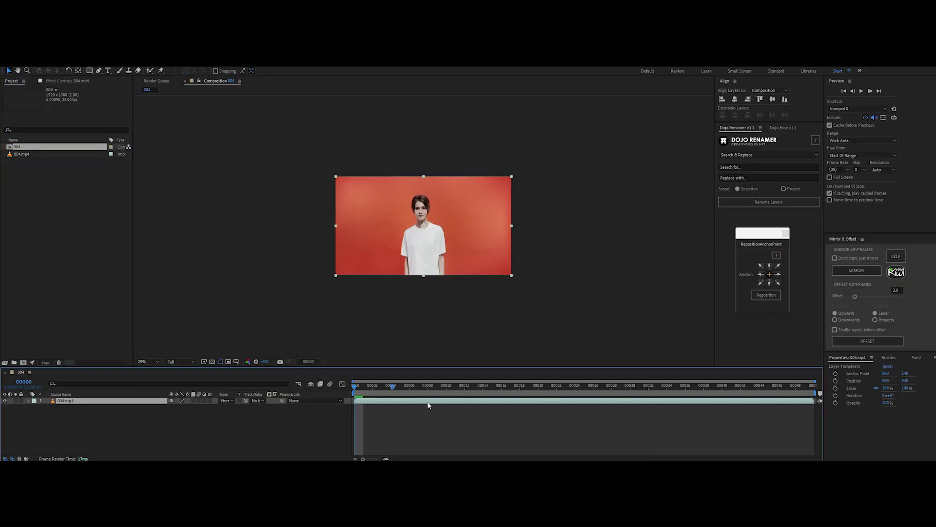
Step: Pre-compose 004.mp4 with Move all attributes and apply the Mask Prompter effect
key(ctrl+shift+c)
click(430, 274)
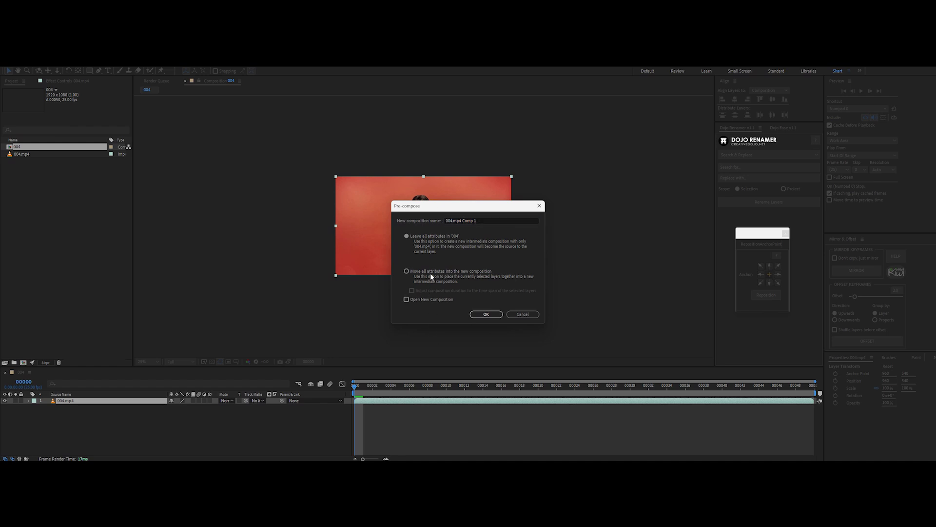
key(Return)
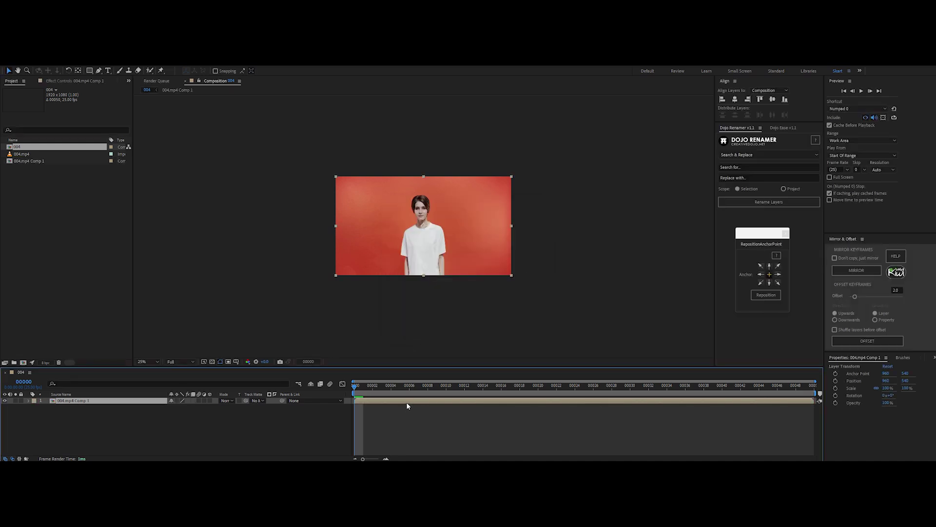
key(ctrl+space)
text(mas)
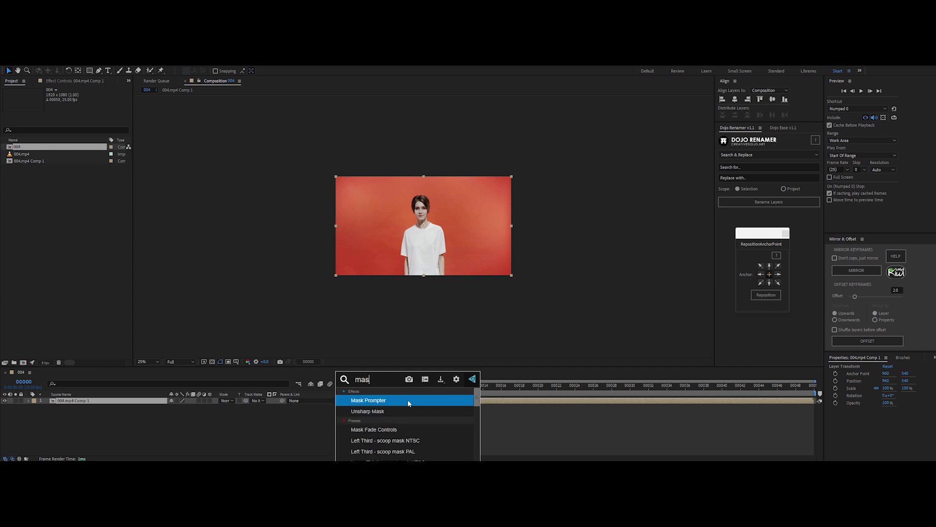
key(Return)
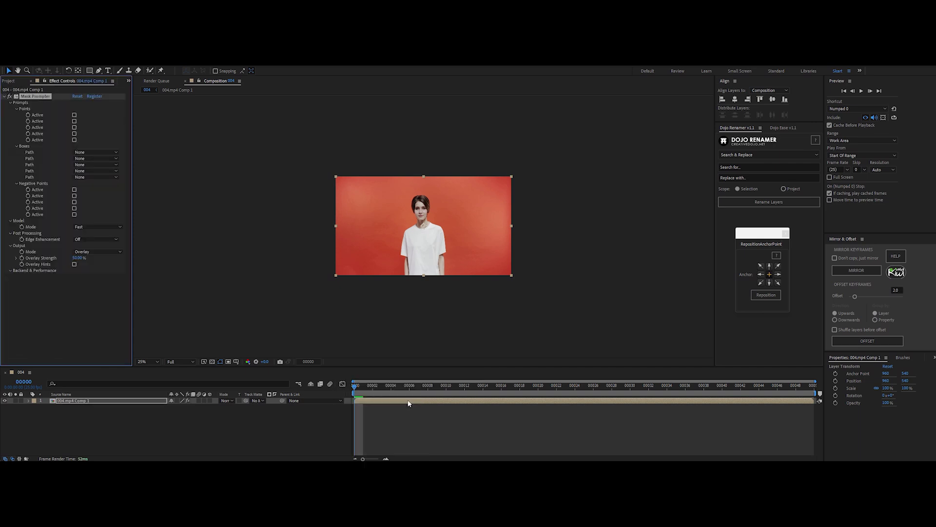
Step: Fit the comp to the viewer and draw a rectangle mask around the woman
click(146, 361)
click(149, 370)
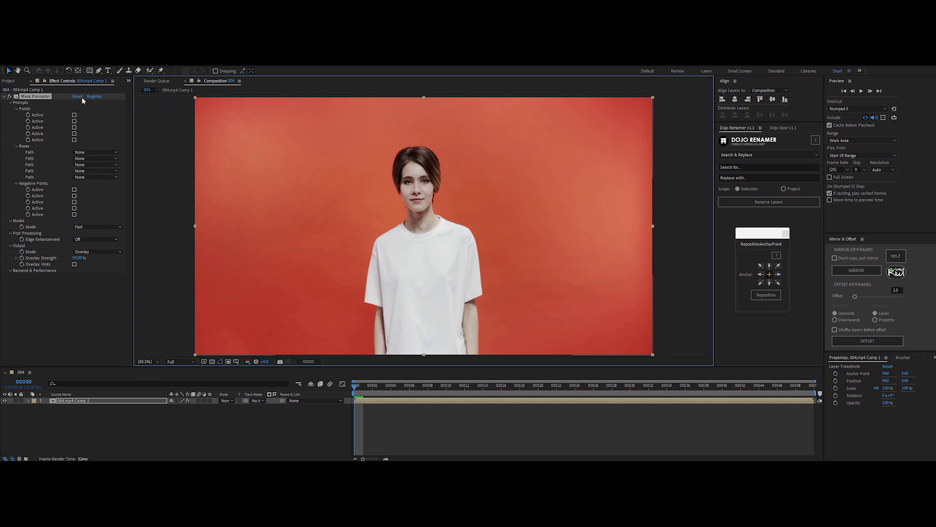
click(89, 71)
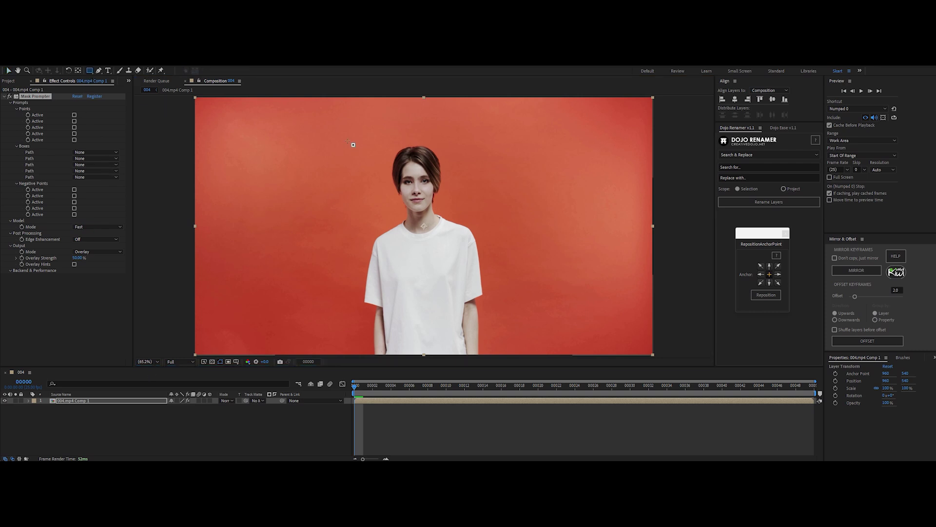
drag(347, 140, 488, 359)
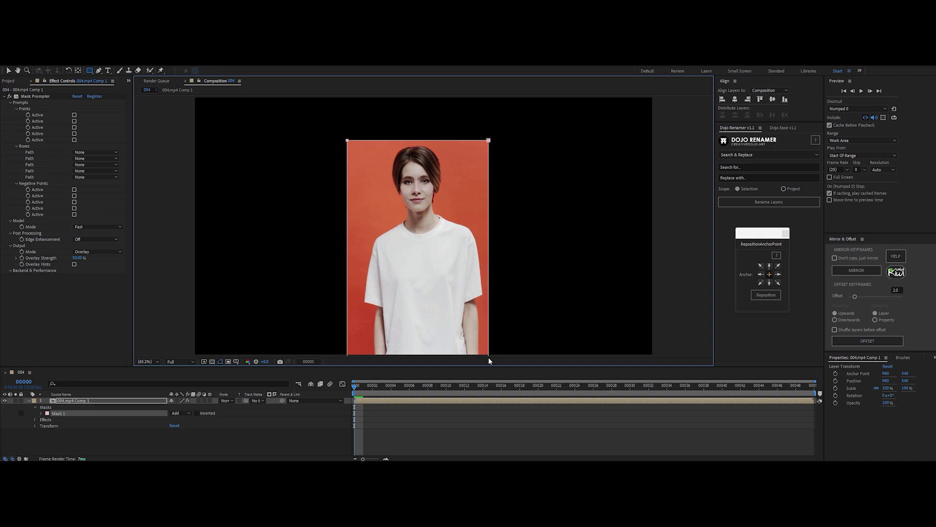
Step: Set Mask Prompter's Boxes Path 1 to Mask 1 and return to the Selection Tool
click(100, 153)
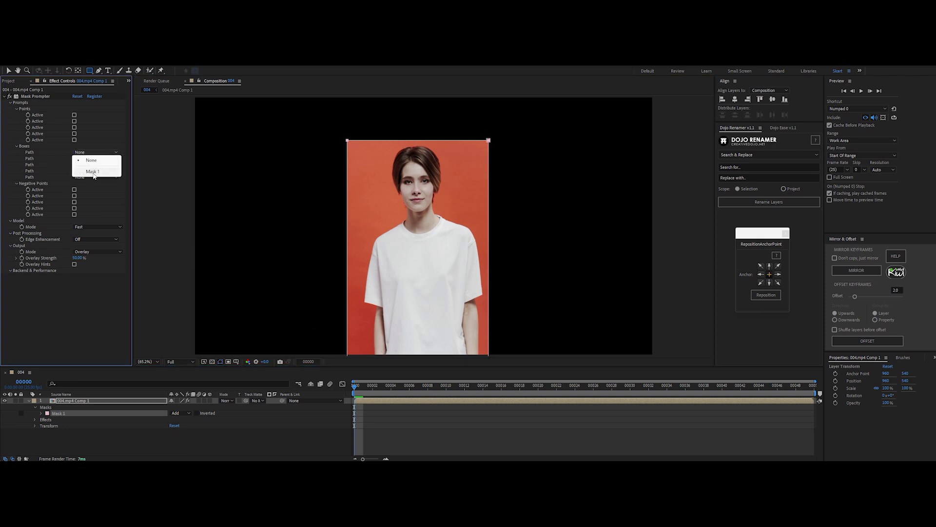
click(93, 171)
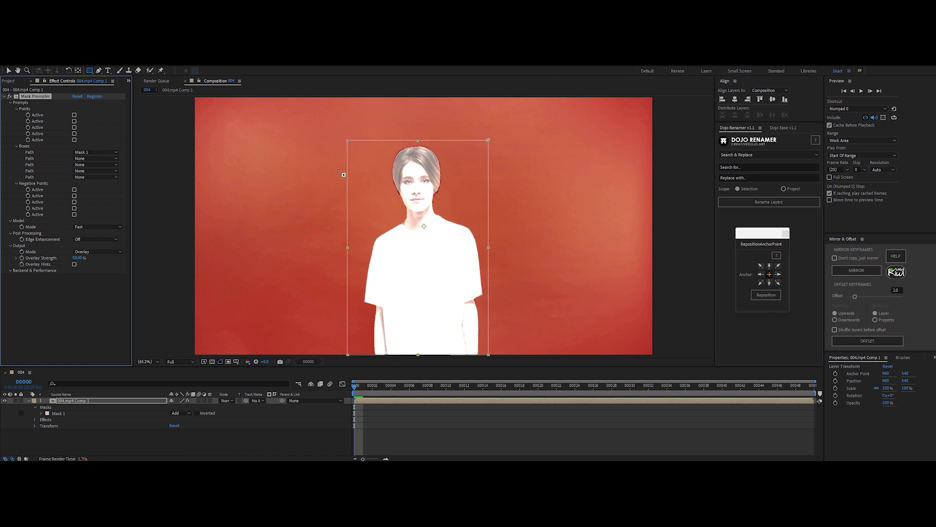
key(v)
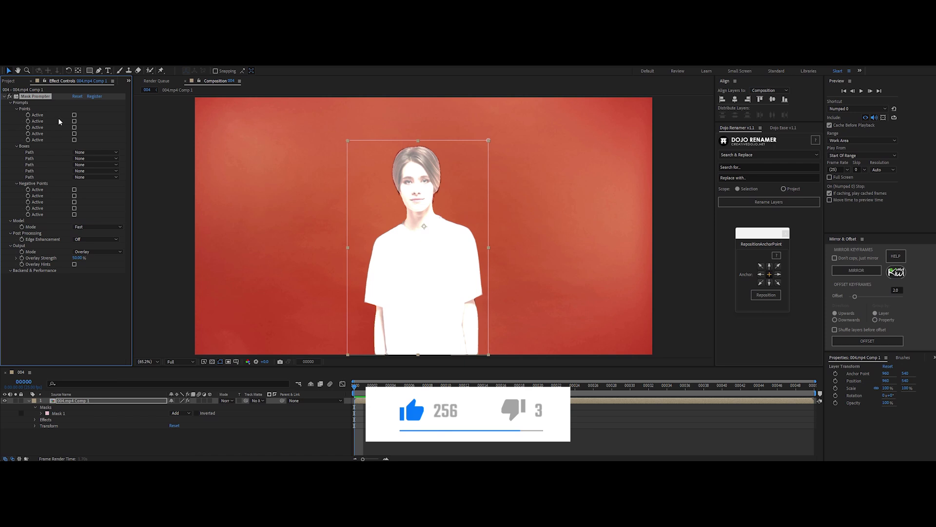
Step: Enable the first point prompt and place it on the woman in the viewer
click(74, 115)
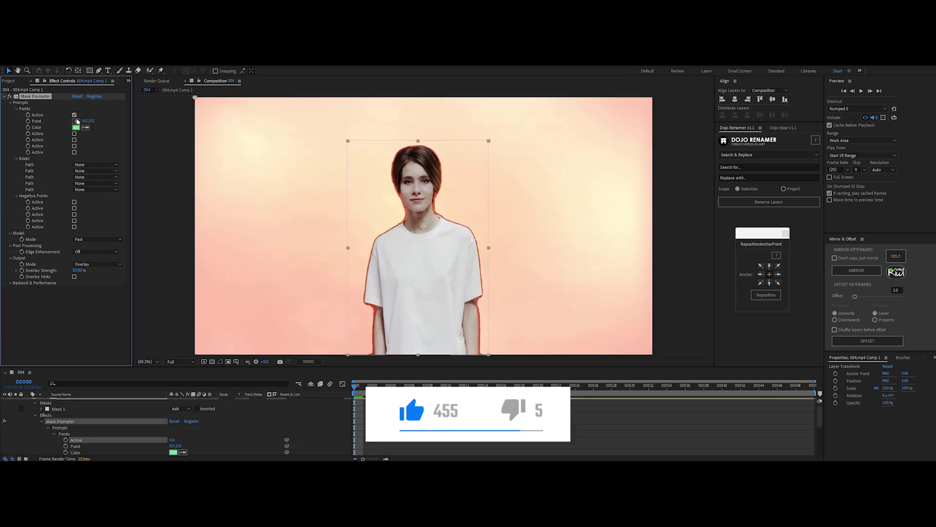
click(76, 121)
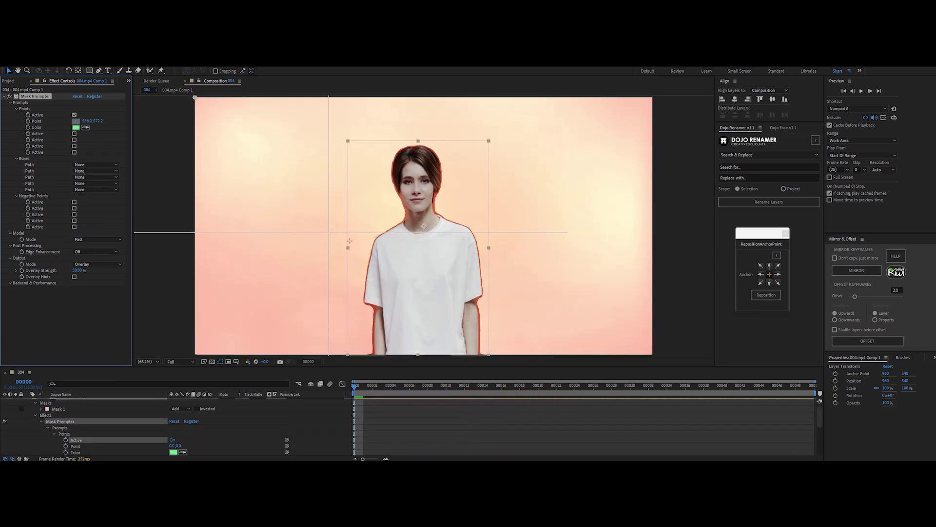
click(411, 263)
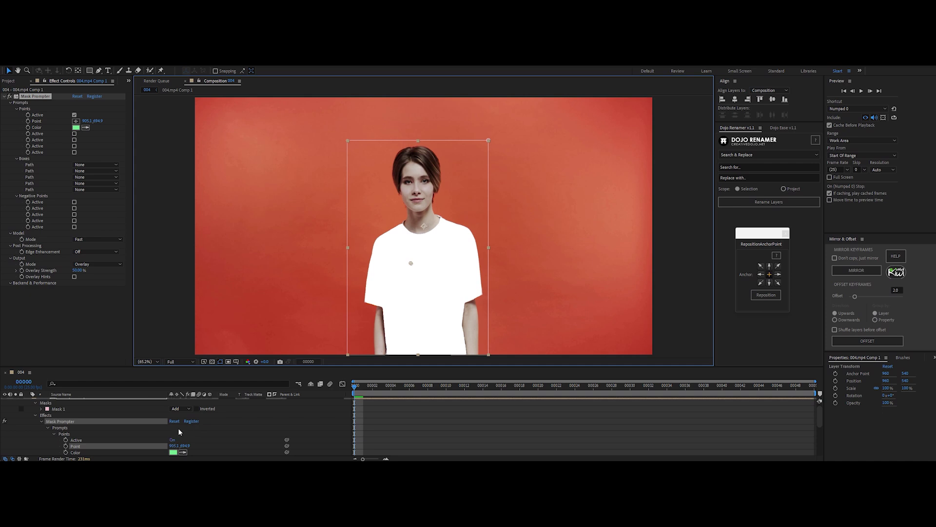
Step: Set Mask 1 to None, model High-Quality, Edge Enhancement High, and Output Mode On Transparent
click(186, 409)
click(183, 400)
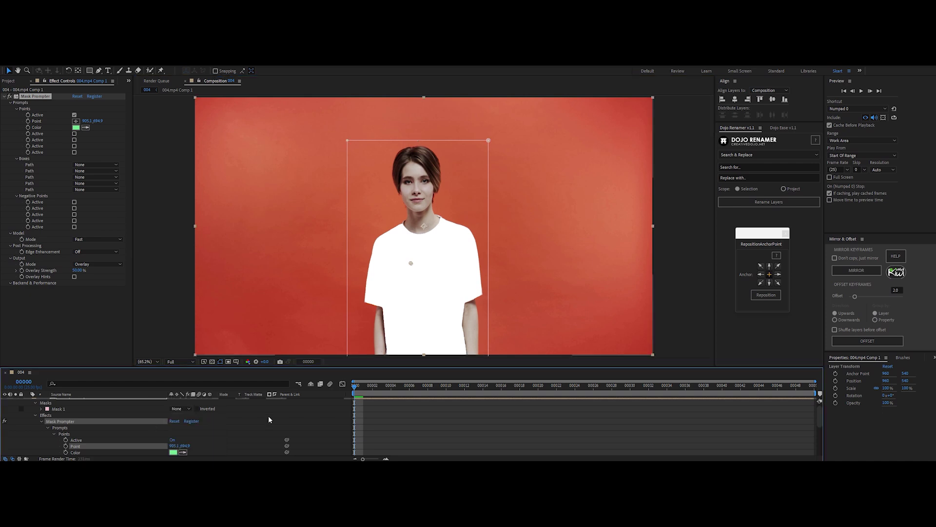
click(81, 239)
click(104, 256)
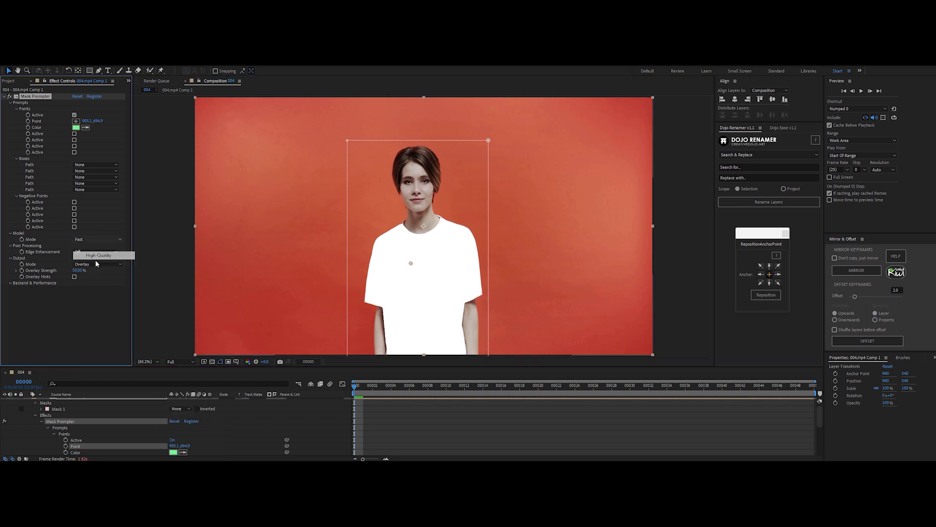
click(79, 252)
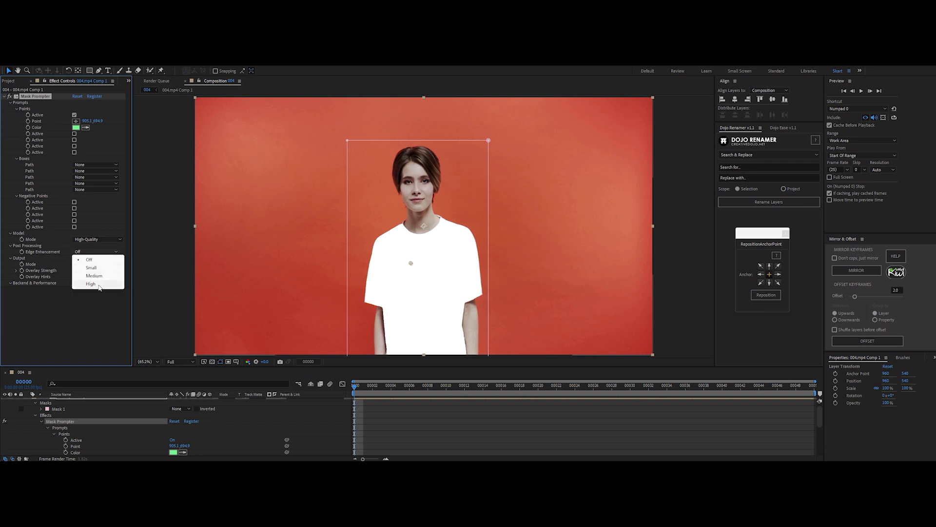
click(91, 284)
click(97, 265)
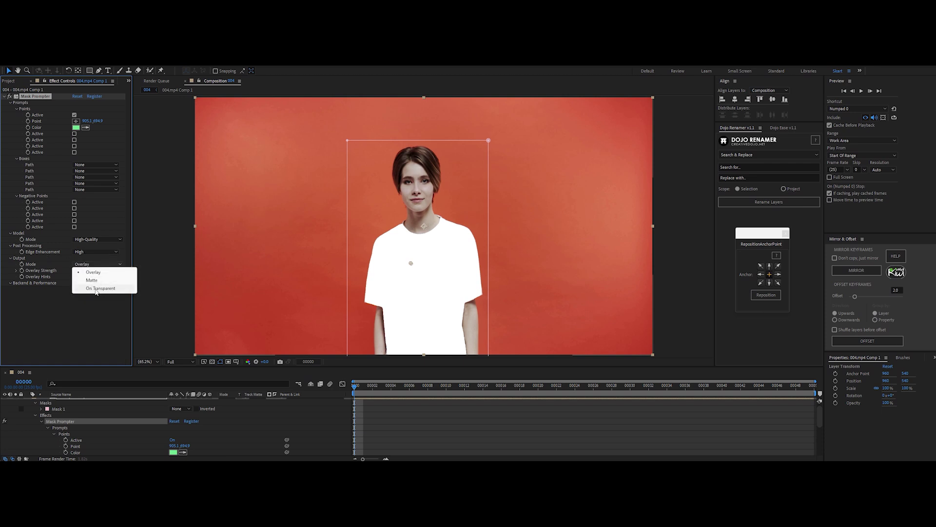
click(100, 288)
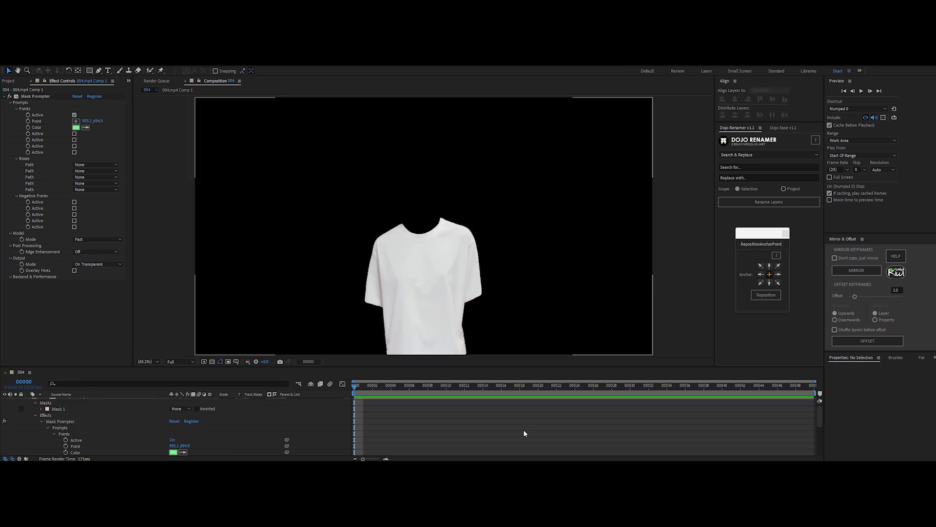
Step: Preview the shirt cutout on transparency, then select the lower layer copy
key(space)
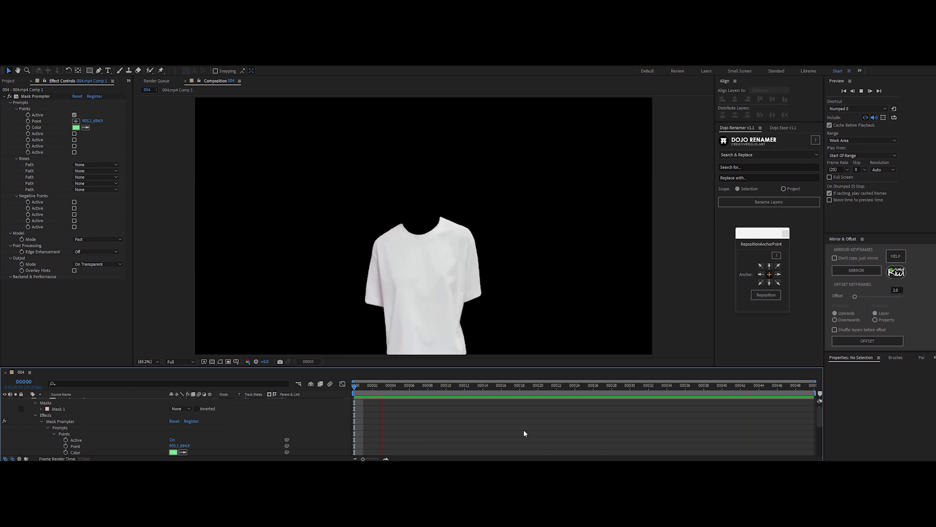
click(492, 386)
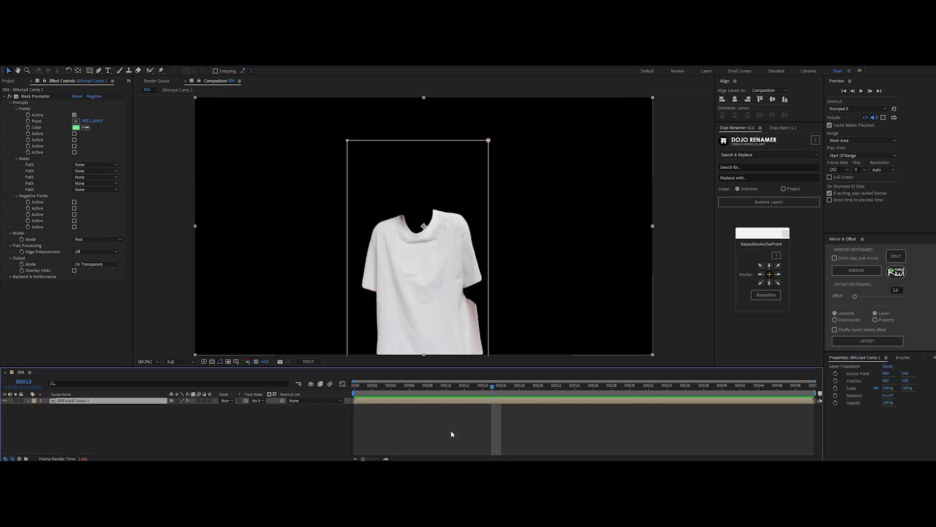
click(423, 407)
Step: Strip the effects from the lower layer and apply a Fill effect to the top shirt layer
key(ctrl+shift+e)
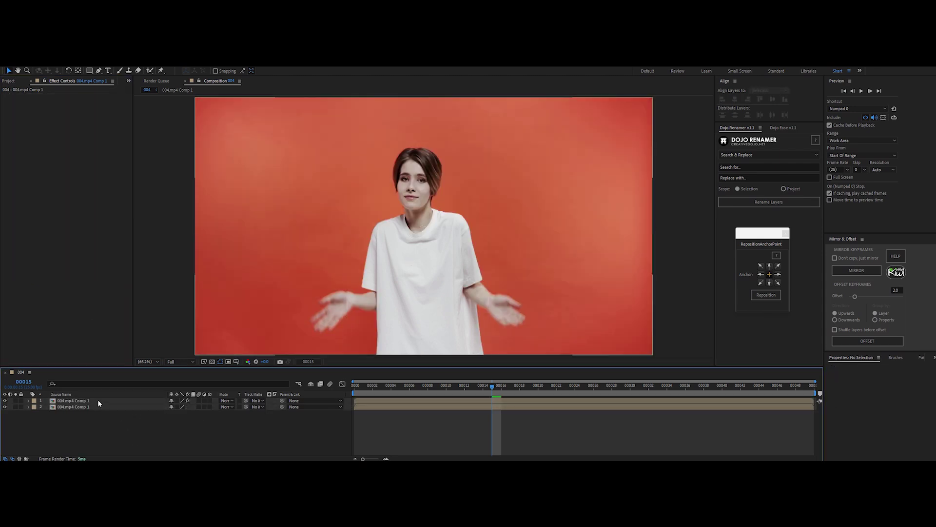
click(97, 400)
key(ctrl+space)
text(fill)
key(Return)
Step: Apply Tint to the shirt layer with Map White To set to light blue
key(ctrl+space)
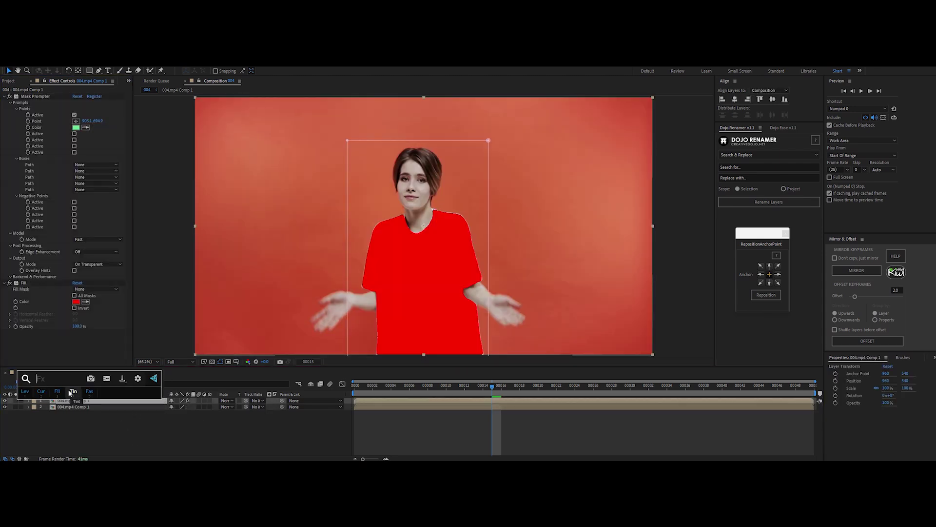
click(71, 393)
key(Return)
click(75, 295)
click(597, 267)
mouse_move(594, 255)
mouse_down()
mouse_move(559, 251)
mouse_move(600, 251)
mouse_up()
key(Return)
Step: Play back the footage to check the light-blue shirt
click(359, 442)
key(space)
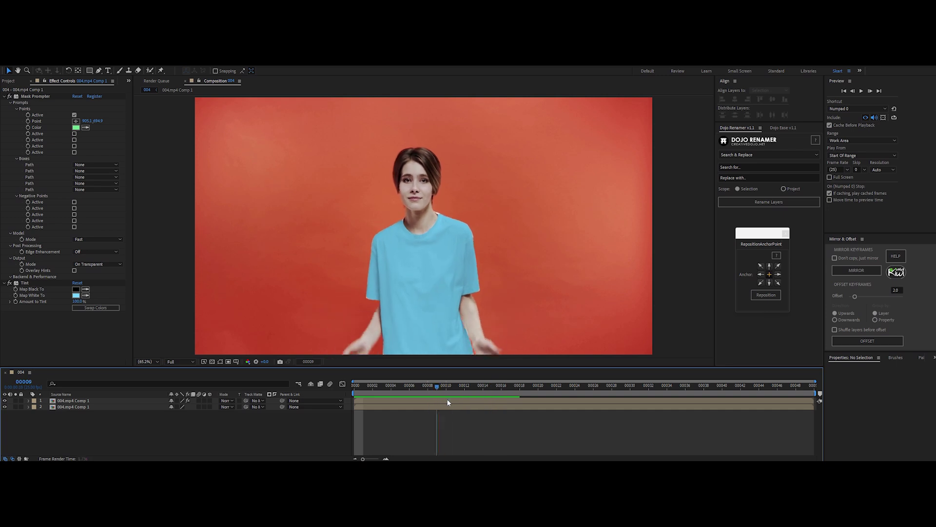
scroll(472, 354, up, 2)
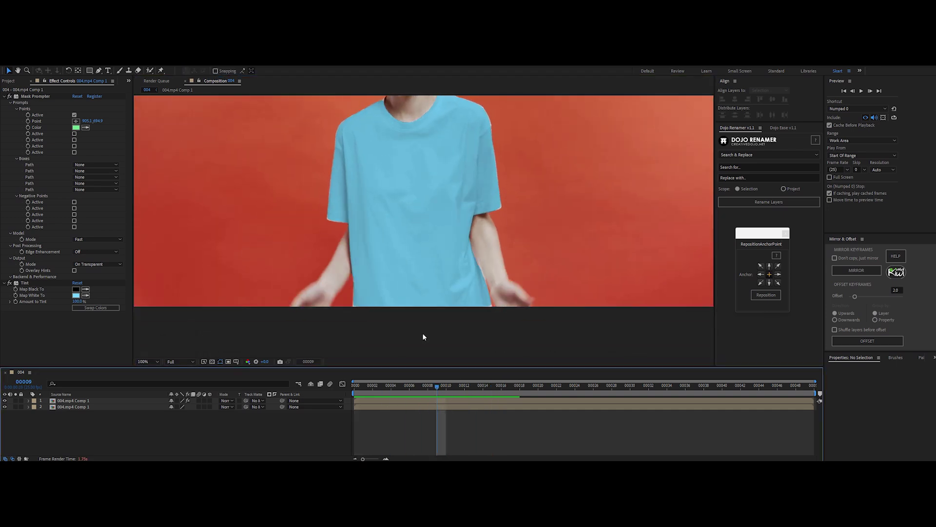
scroll(429, 312, down, 2)
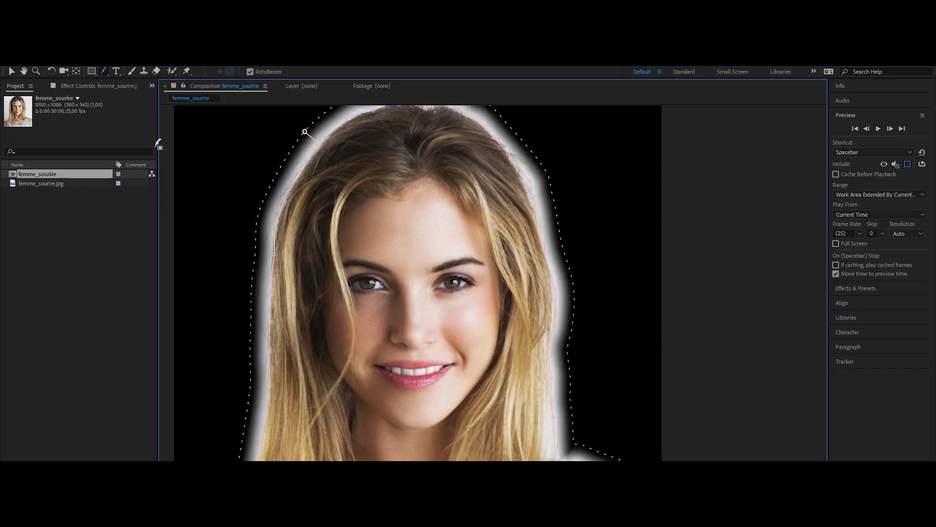
Step: Apply Refine Soft Matte to the photo and widen Additional Edge Radius to 13 using the edge-region view
click(105, 59)
mouse_move(163, 236)
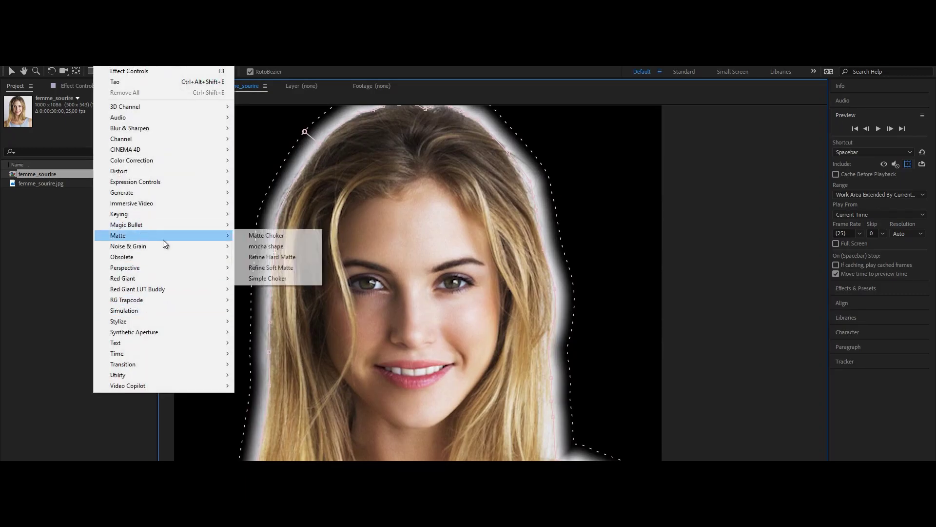
click(273, 269)
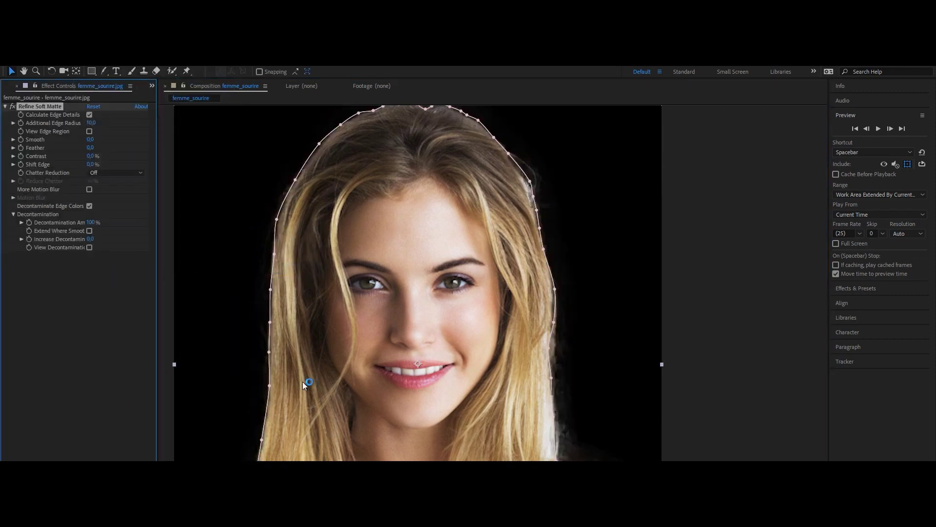
click(417, 265)
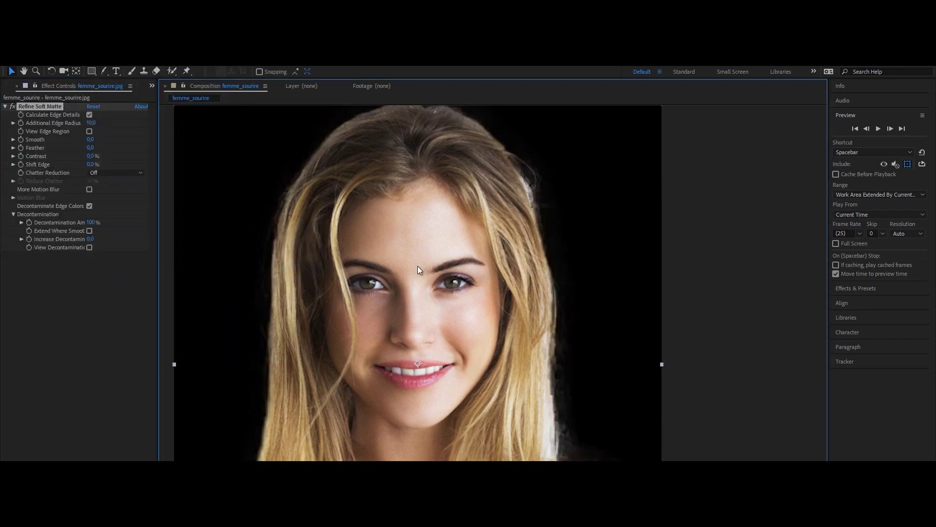
click(89, 131)
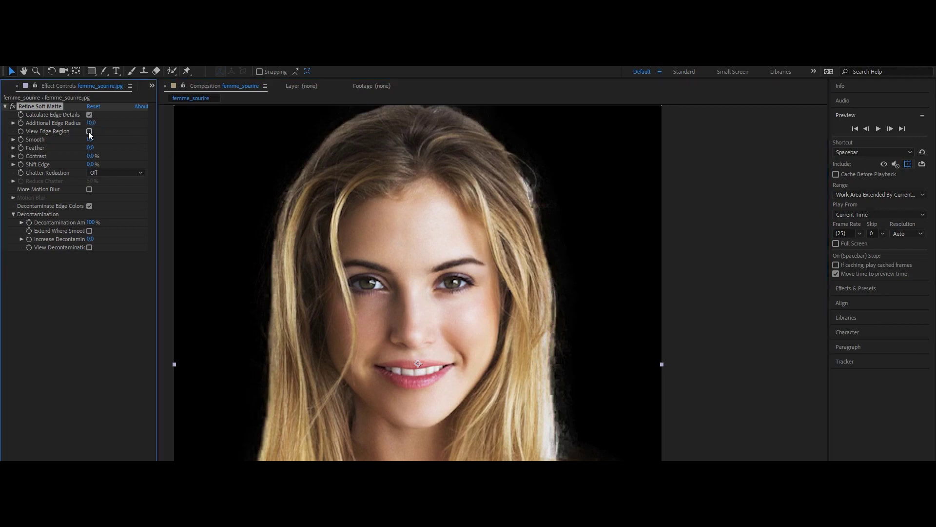
mouse_move(90, 122)
mouse_down()
mouse_move(102, 122)
mouse_move(94, 122)
mouse_up()
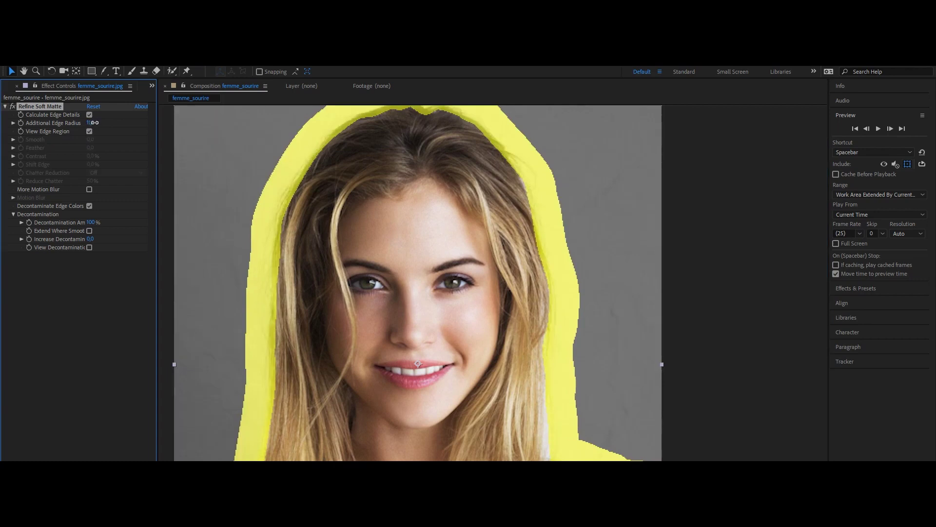
click(90, 132)
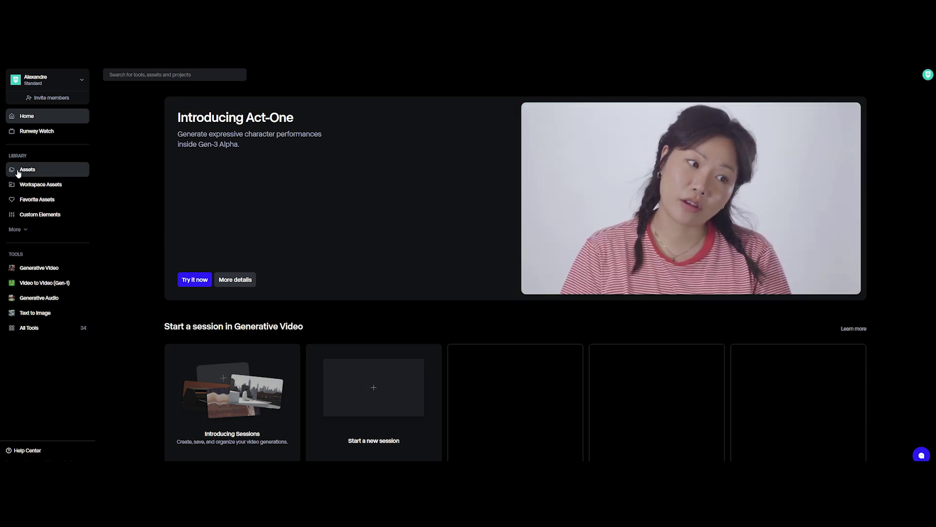
Step: Upload the file 002.mp4 to the Runway assets library
click(37, 171)
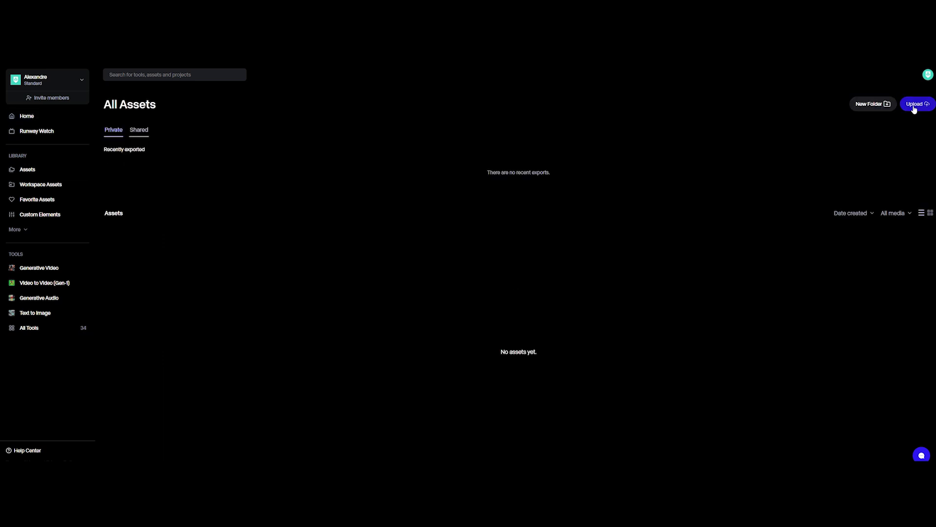
click(914, 109)
click(909, 125)
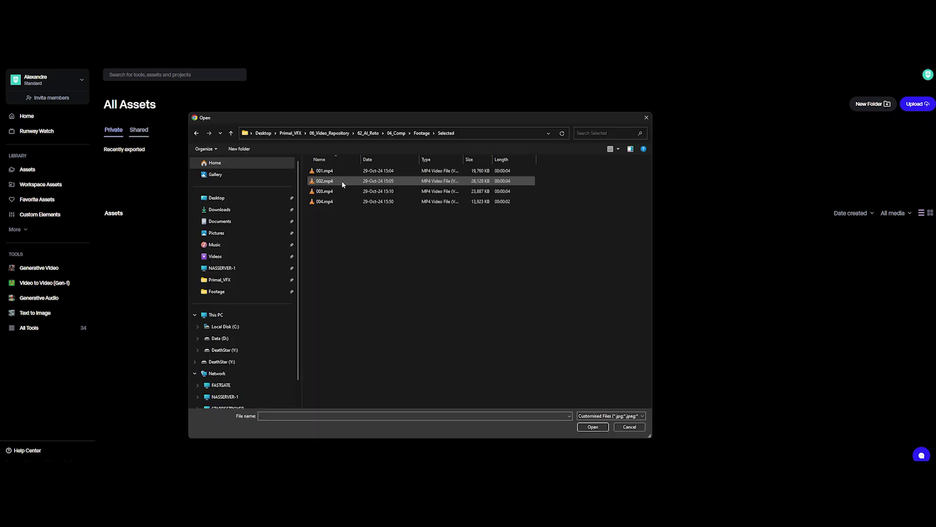
double_click(341, 180)
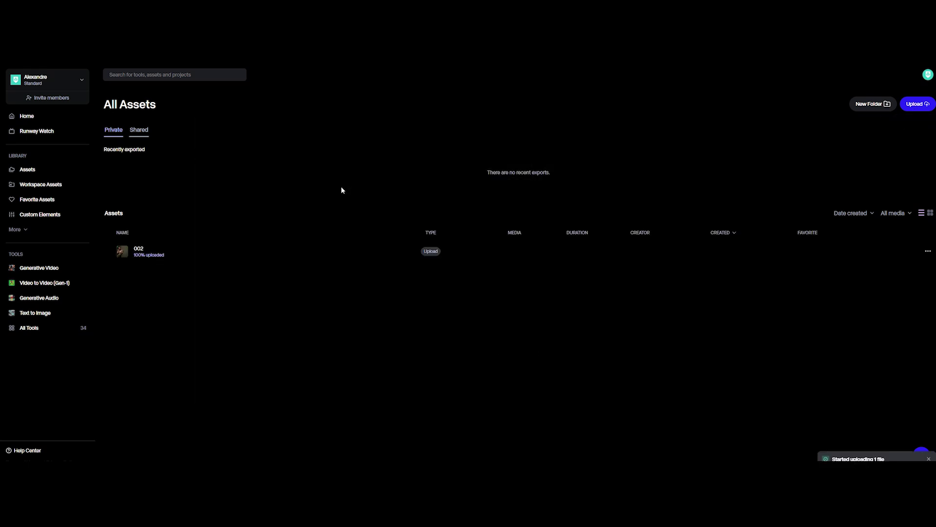
Step: Start a new Green Screen project from the Runway home page
click(31, 120)
scroll(356, 242, down, 8)
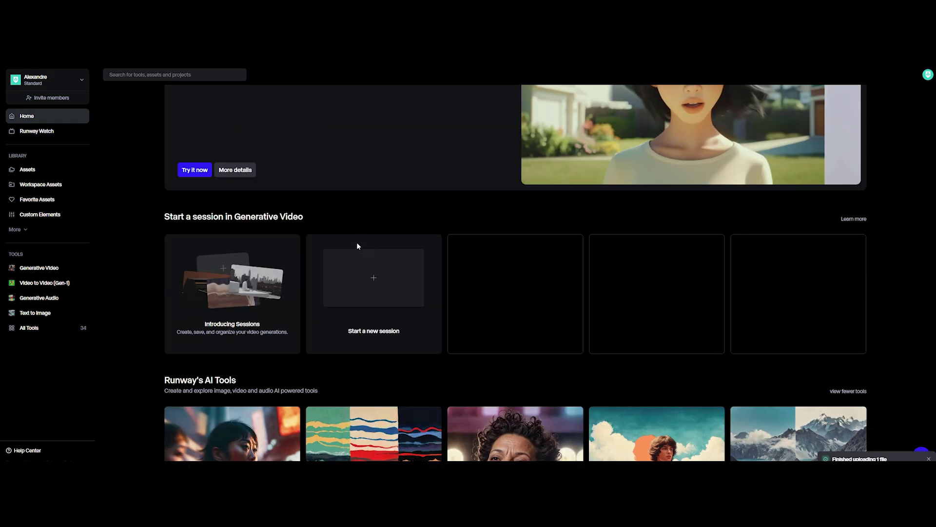
click(655, 225)
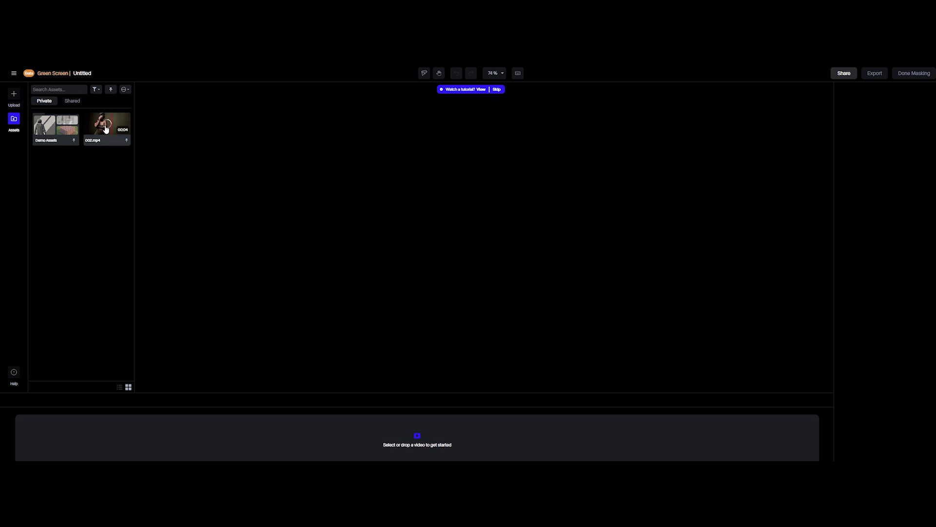
Step: Put clip 002 on the timeline, mark the woman's arm and face, then preview the mask
drag(106, 129, 302, 433)
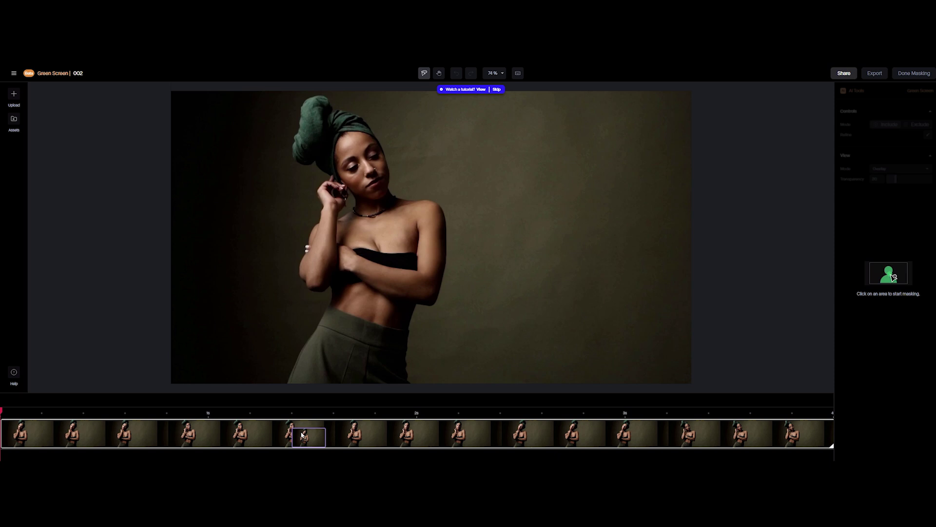
click(373, 268)
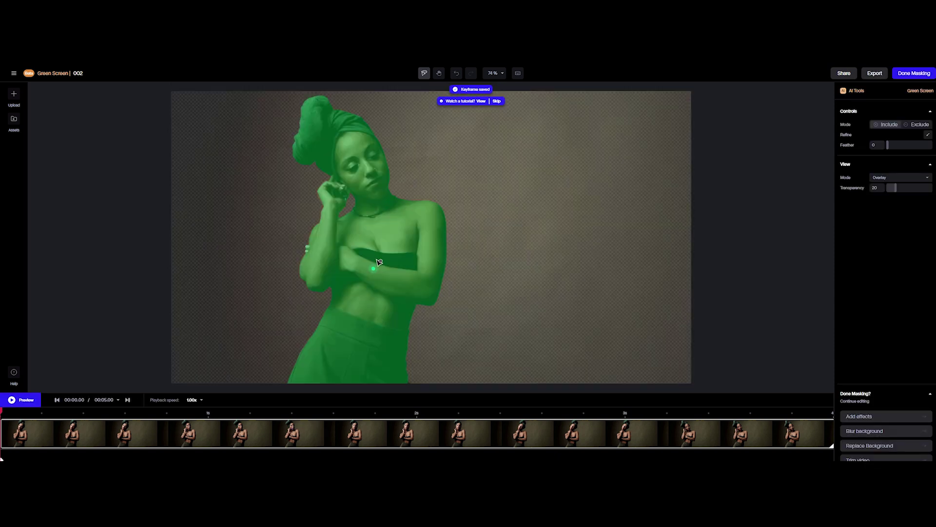
click(363, 156)
click(915, 124)
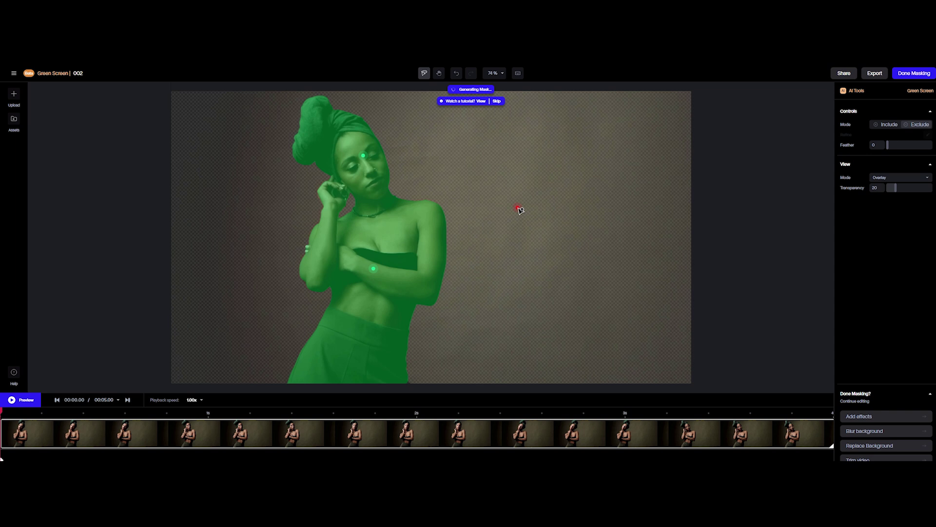
click(26, 402)
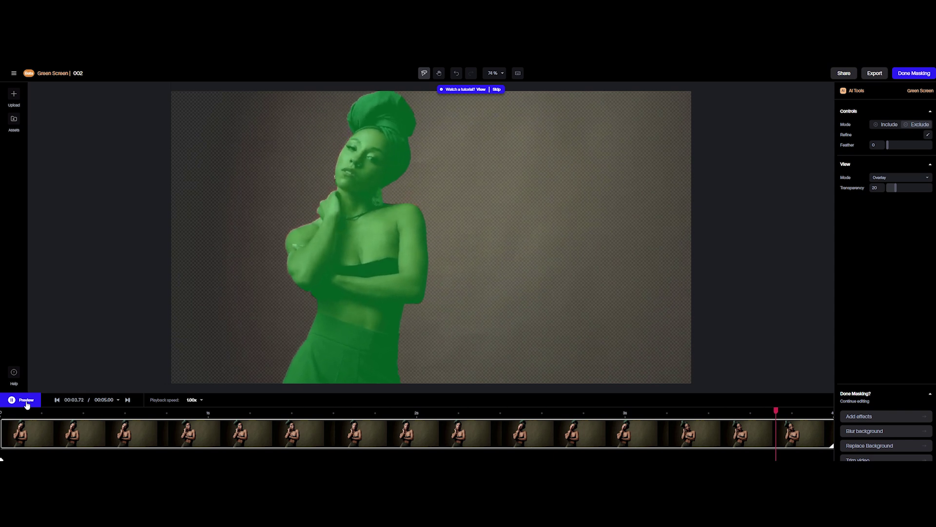
Step: Check the white-on-black mask view, then return to the green-screen Preview mode
click(891, 178)
click(892, 215)
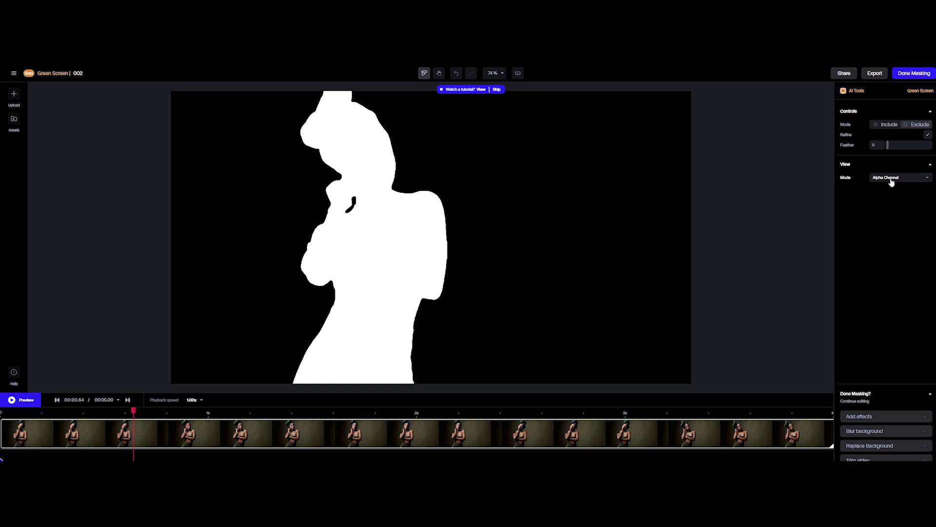
click(891, 181)
click(891, 208)
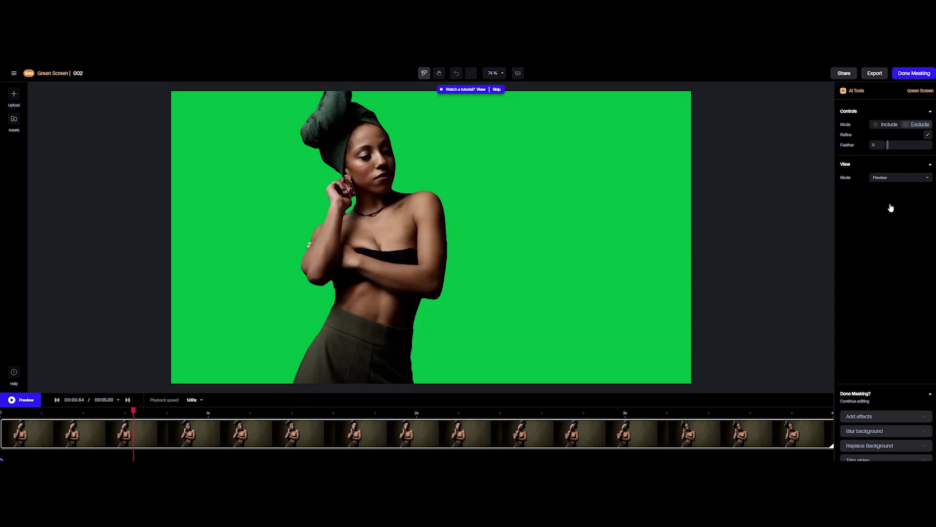
Step: Export the matte without audio as a 1080p MP4
click(875, 73)
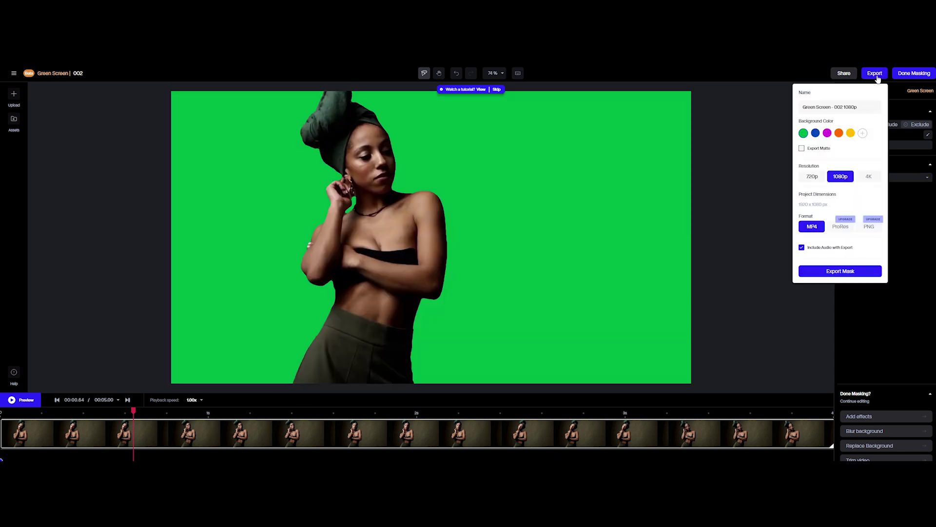
click(820, 150)
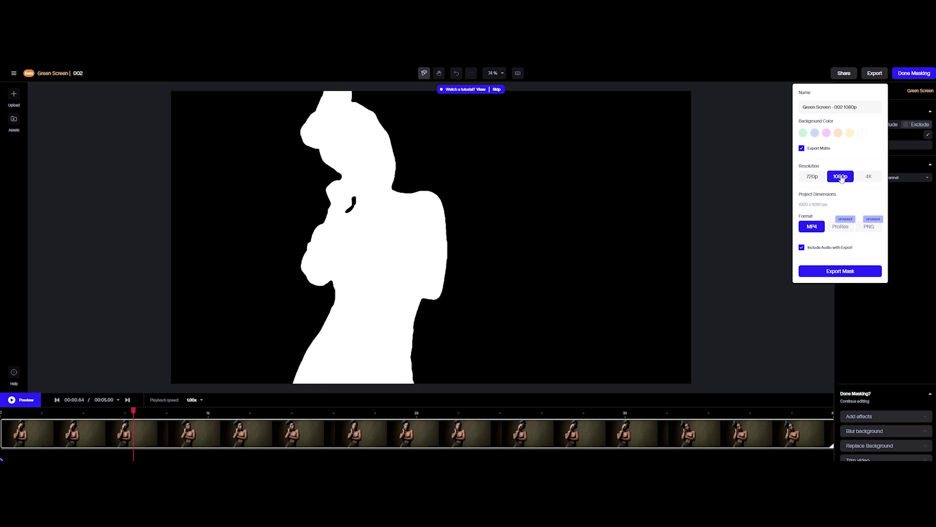
click(823, 250)
click(841, 273)
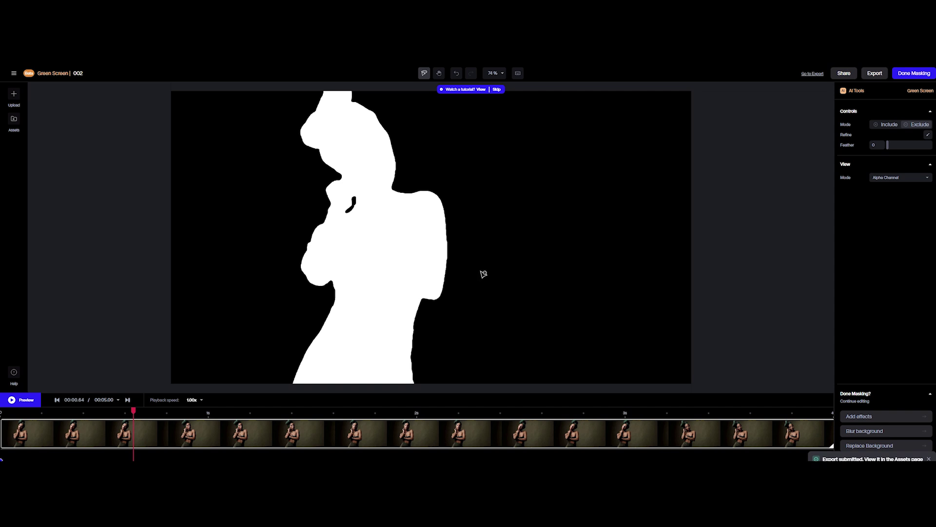
Step: Go back to the Runway home dashboard and open the Assets page
click(13, 73)
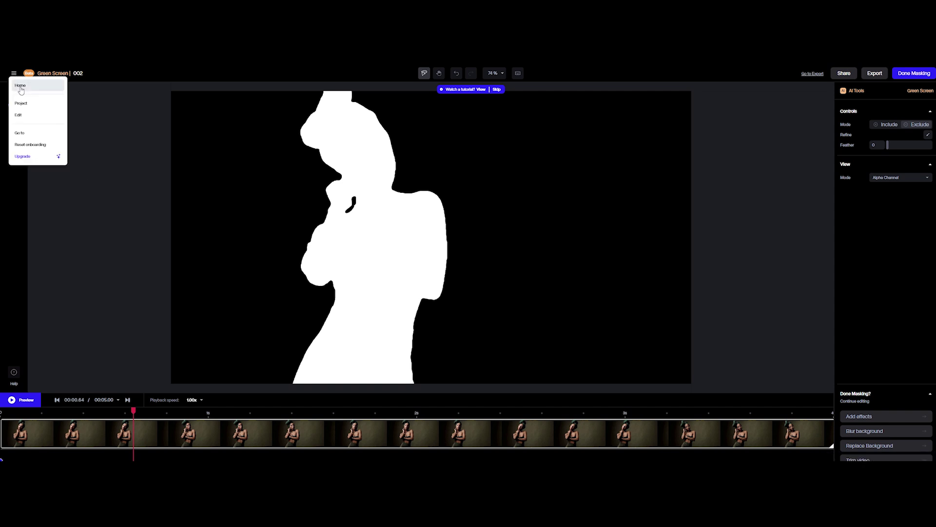
click(20, 86)
click(28, 170)
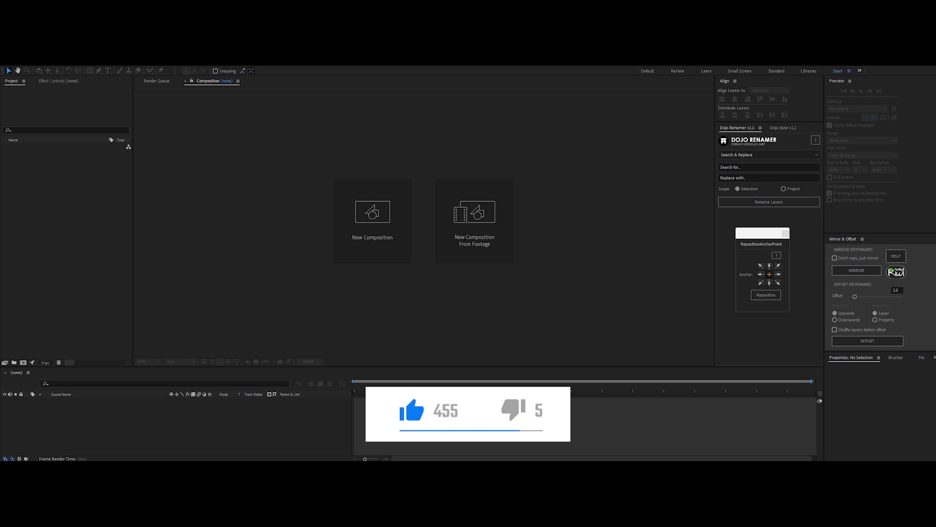
Step: Import 002.mp4 and Mask.mp4 into the Project panel and create composition 002 from both
drag(241, 223, 42, 194)
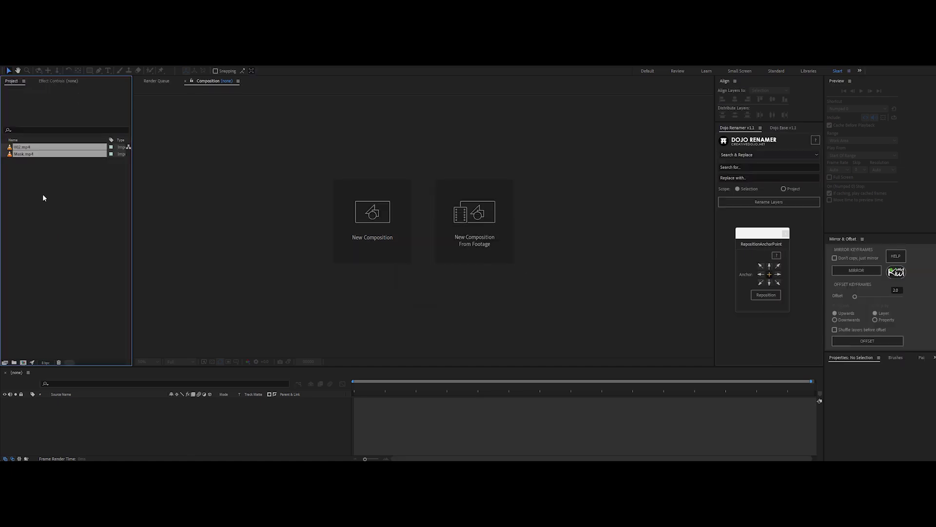
drag(27, 154, 23, 363)
click(494, 328)
click(432, 407)
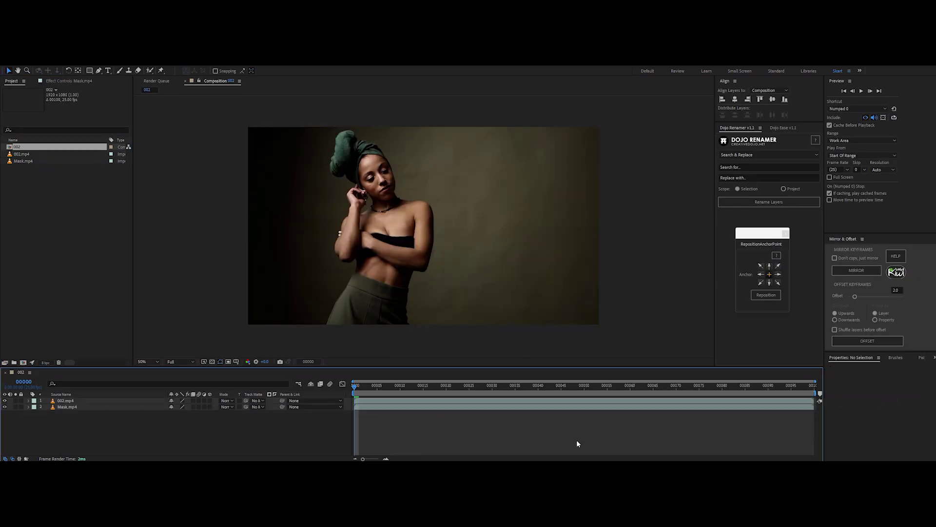
Step: Move 002.mp4 beneath Mask.mp4 and set its Track Matte to Mask.mp4 as a luma matte
click(329, 439)
drag(68, 400, 67, 411)
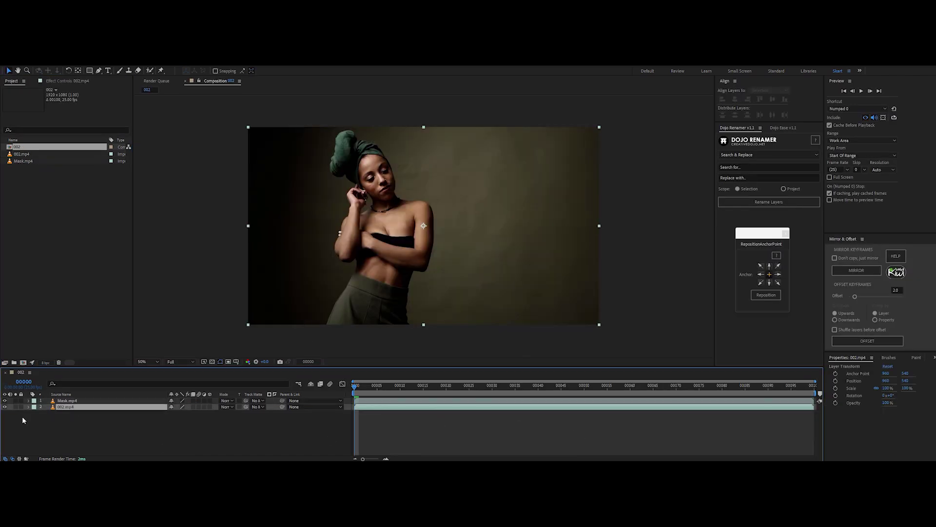
click(15, 407)
click(15, 406)
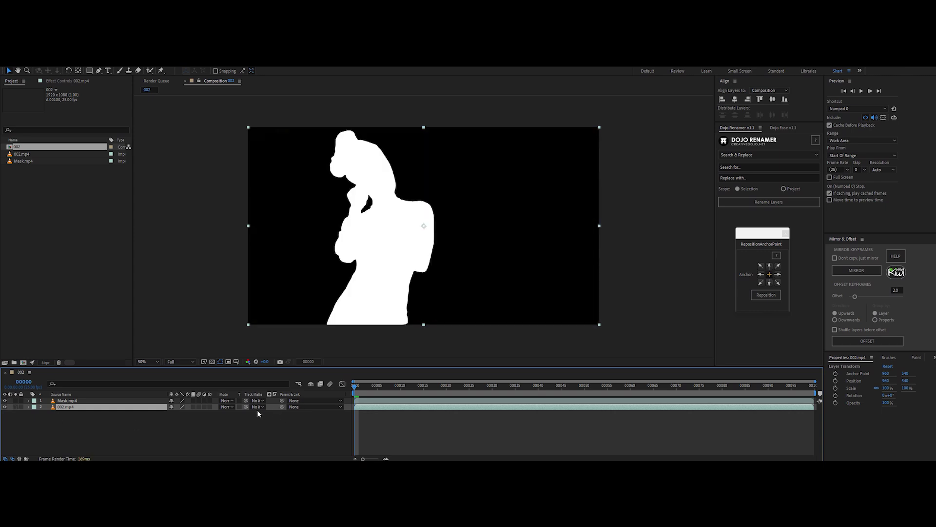
drag(246, 406, 120, 404)
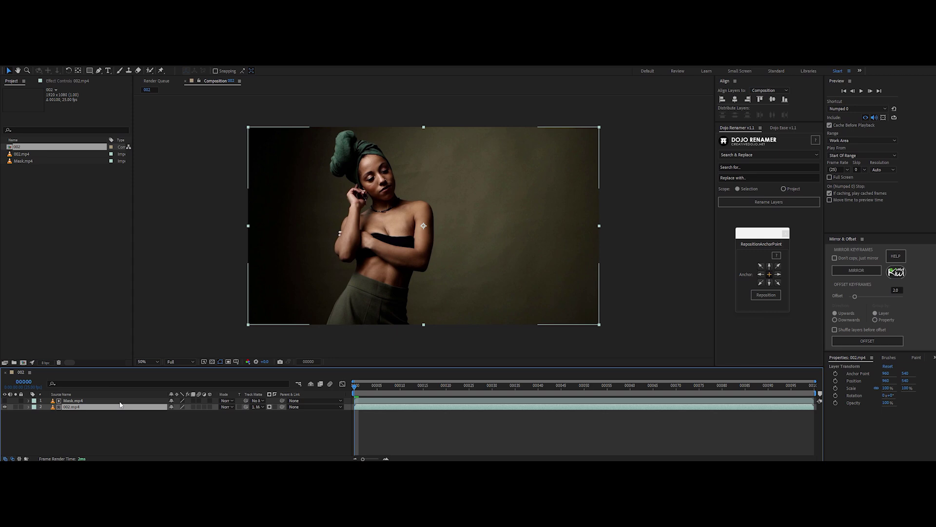
click(269, 406)
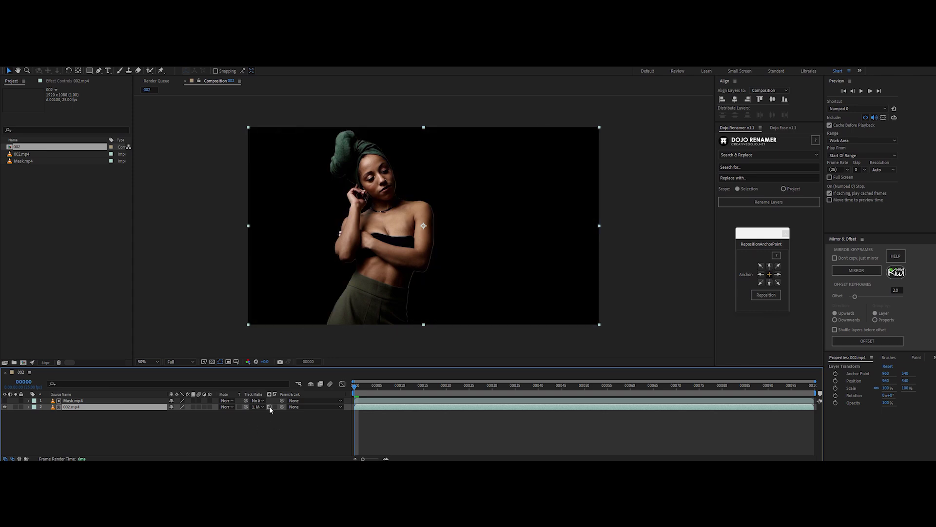
Step: Turn on the transparency grid and select both timeline layers
click(213, 362)
click(224, 442)
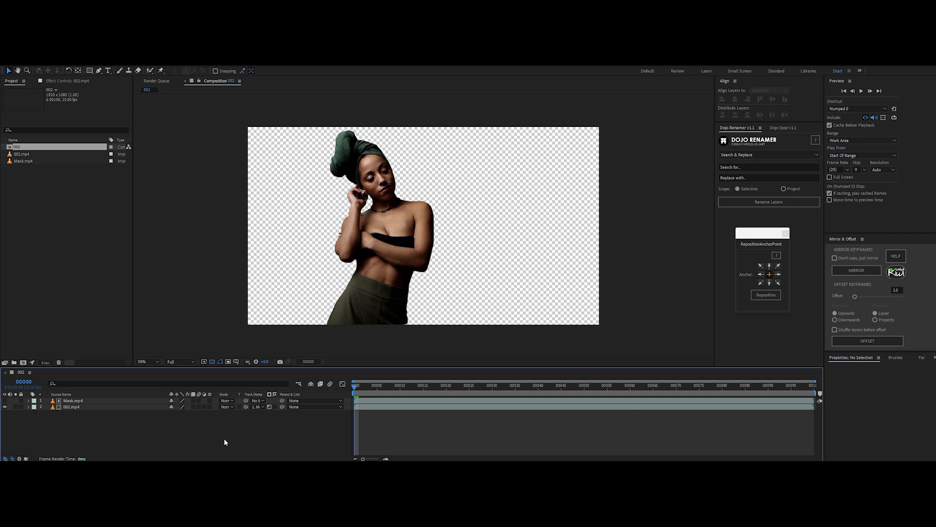
drag(187, 439, 80, 398)
Step: Pre-compose both layers into Pre-comp 1 and apply Refine Soft Matte to it
key(ctrl+shift+c)
key(Return)
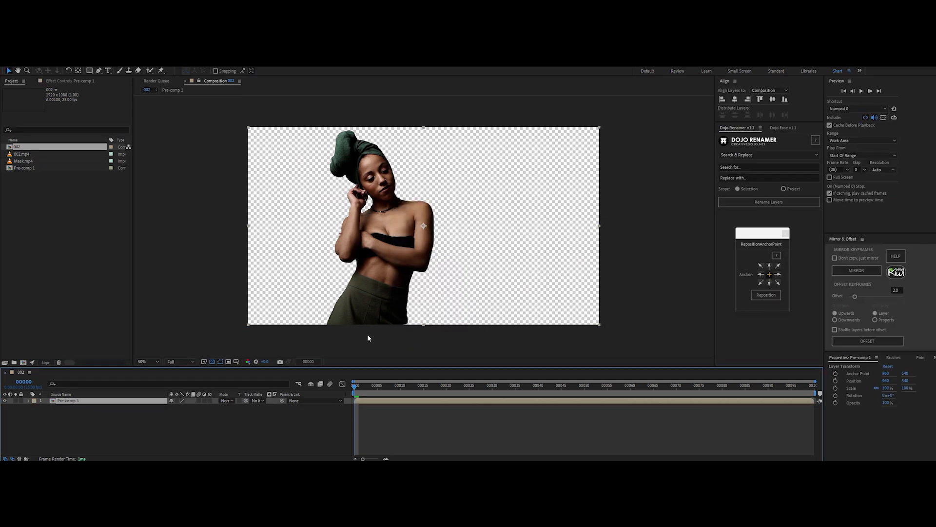
key(ctrl+space)
text(ref)
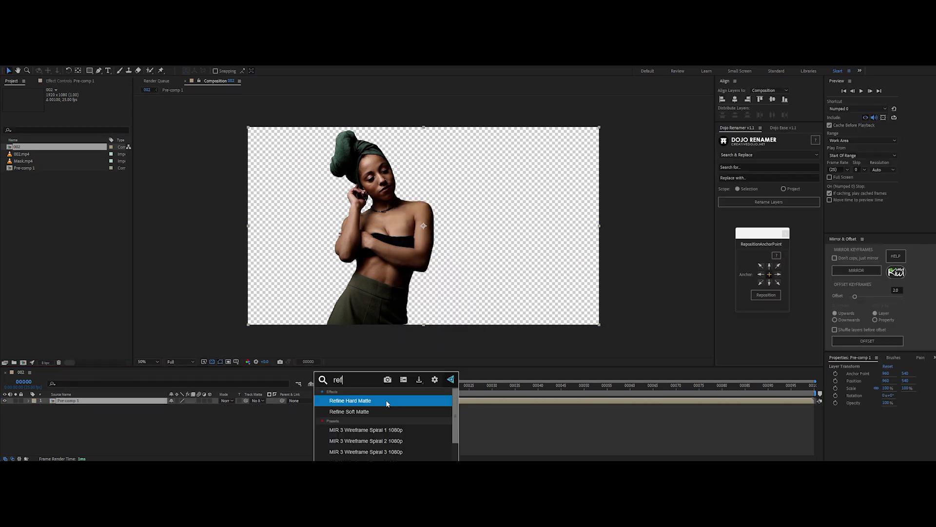
click(370, 409)
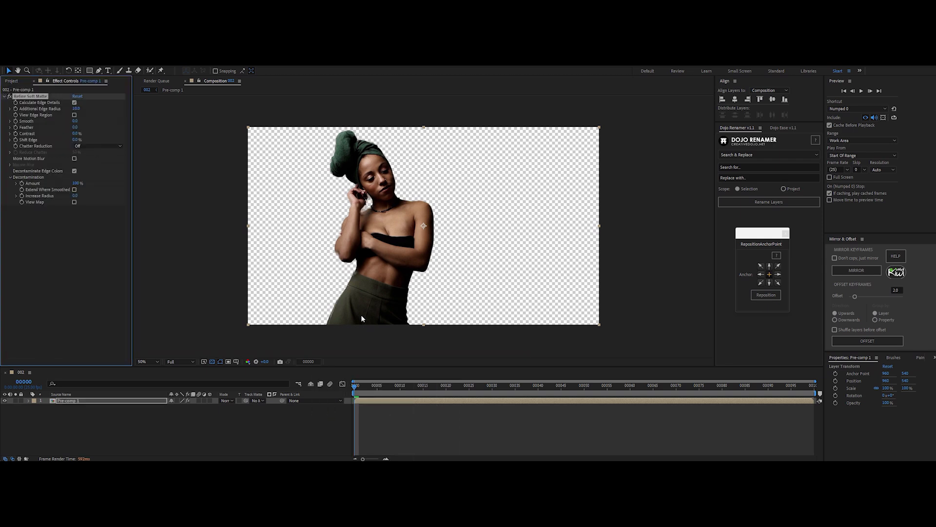
scroll(350, 265, up, 2)
drag(351, 268, 373, 290)
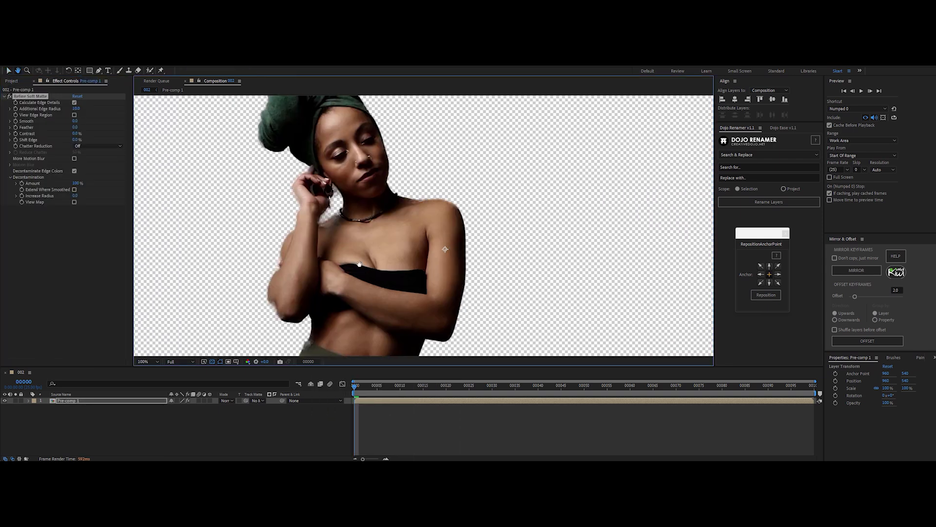
Step: Set Additional Edge Radius to 0.5 and Feather to 5.0
click(77, 108)
text(2)
key(Return)
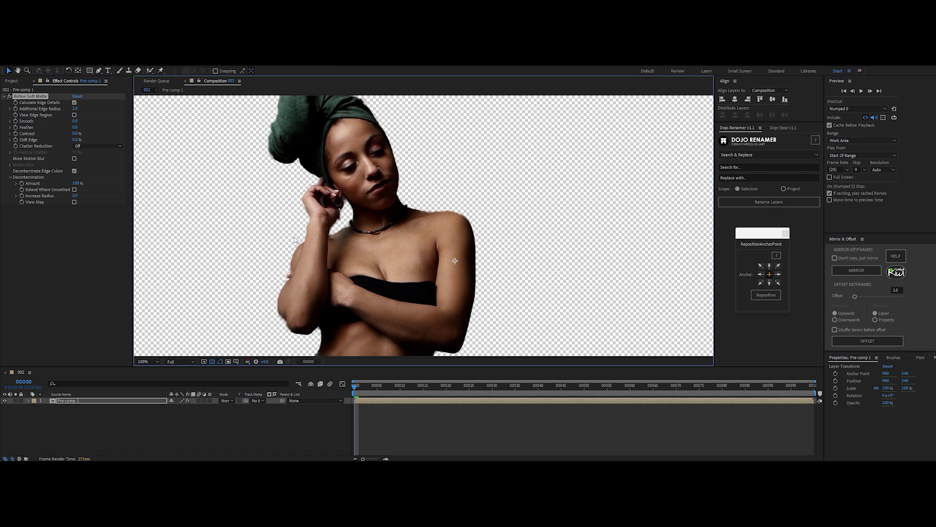
scroll(370, 234, down, 2)
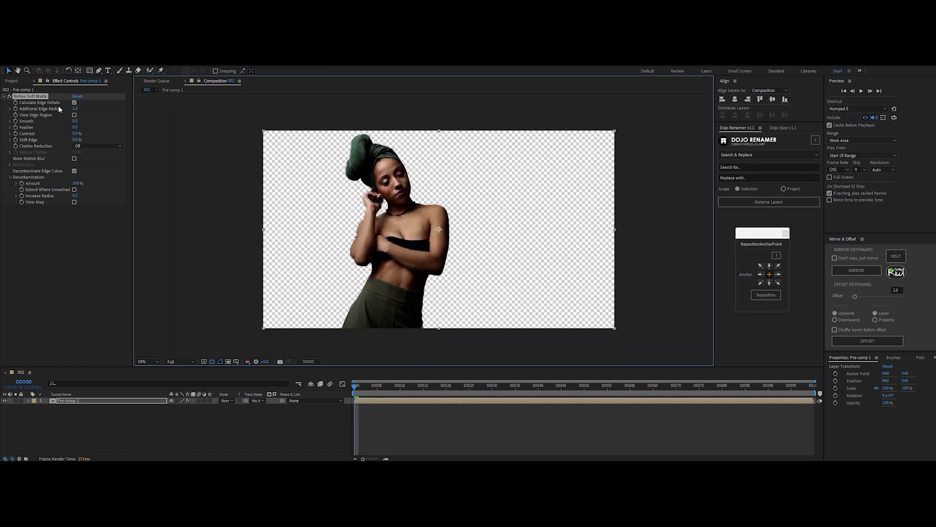
click(77, 108)
text(0.5)
key(Tab)
key(Tab)
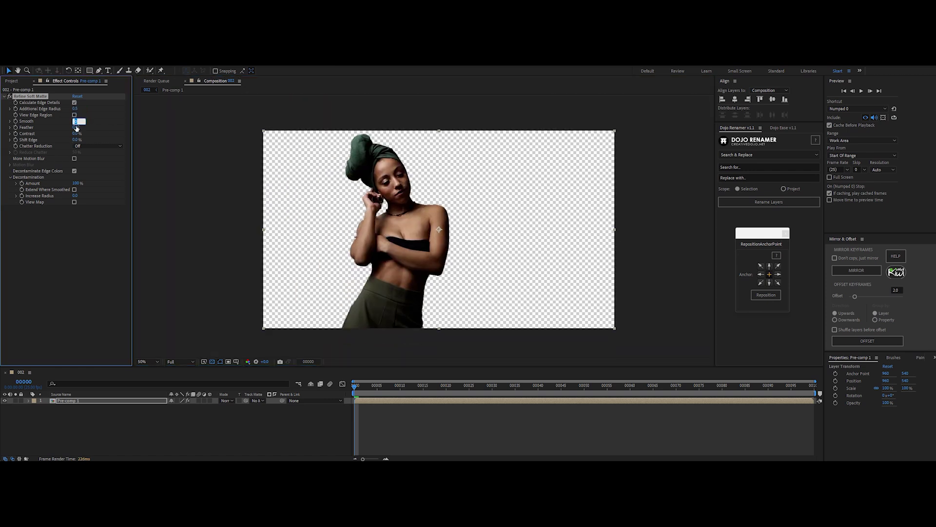
text(5)
key(Return)
Step: Deselect Pre-comp 1 and play back the refined cutout
scroll(330, 159, up, 4)
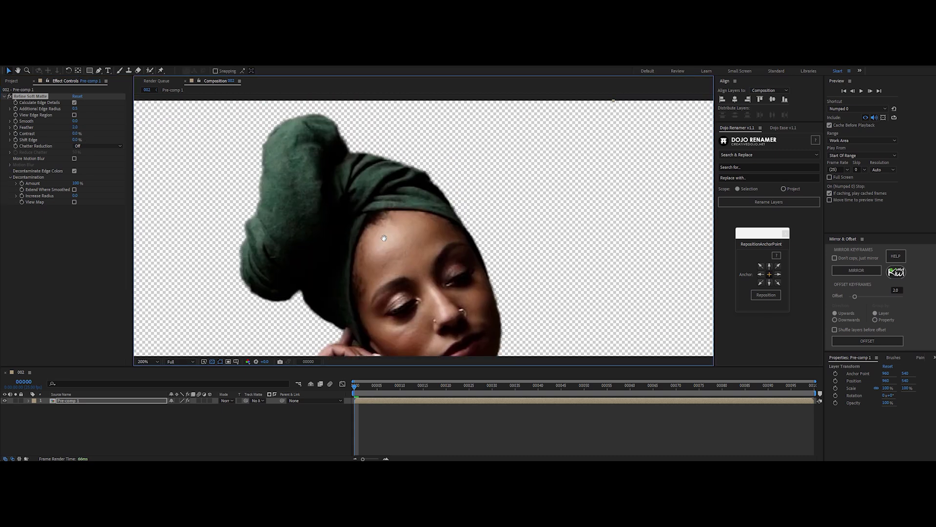
scroll(383, 238, down, 4)
click(388, 429)
key(space)
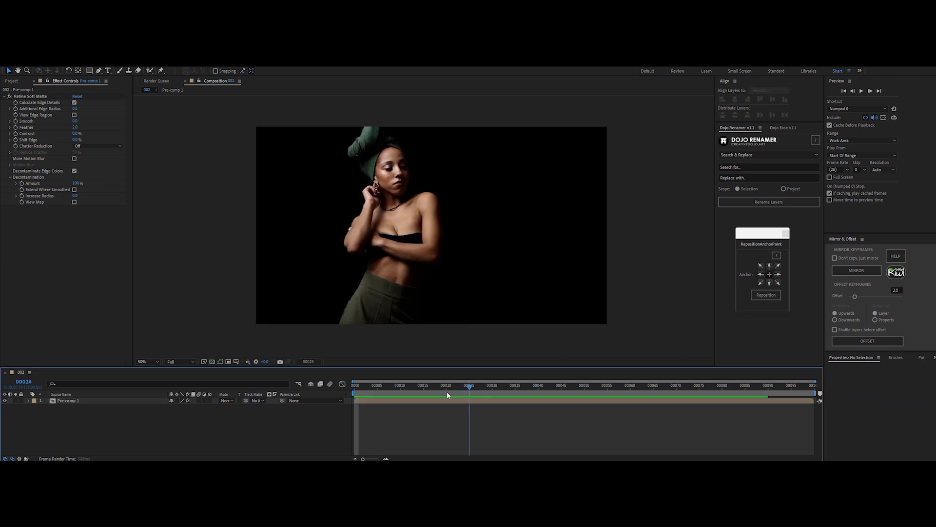
drag(446, 391, 397, 419)
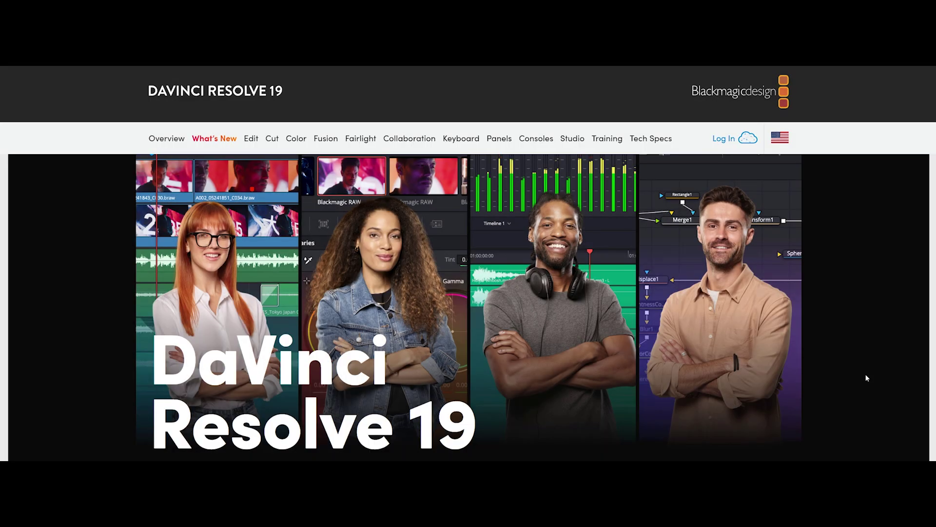
Step: Scroll to the AI Tools Person Mask section and highlight its description paragraph
scroll(865, 373, down, 20)
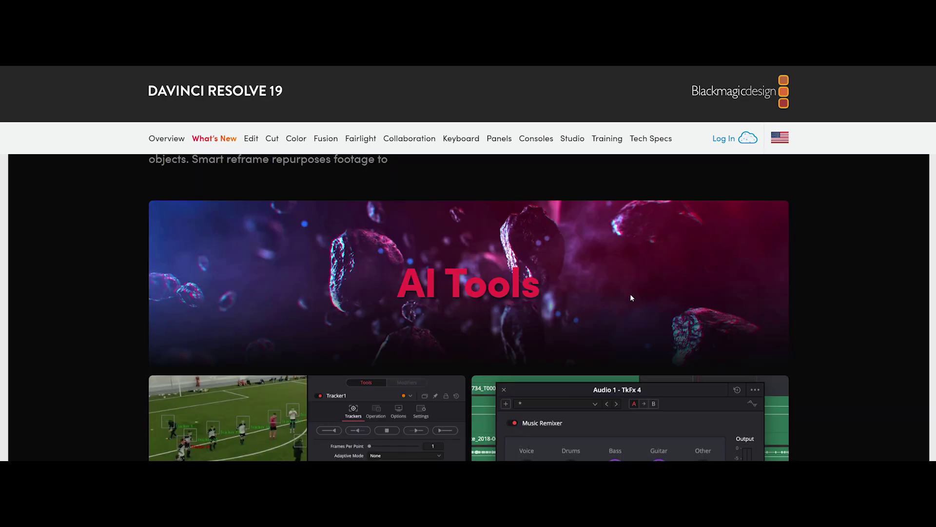
scroll(594, 231, down, 10)
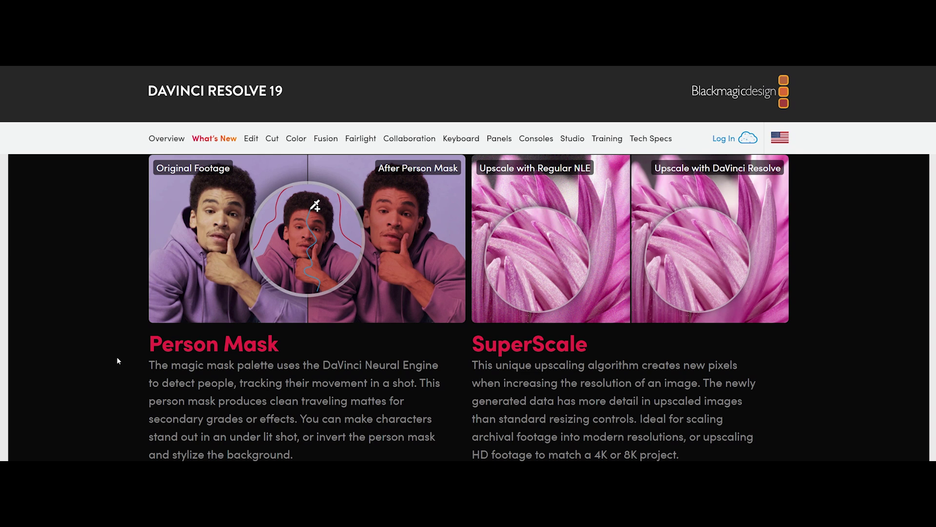
drag(149, 365, 314, 453)
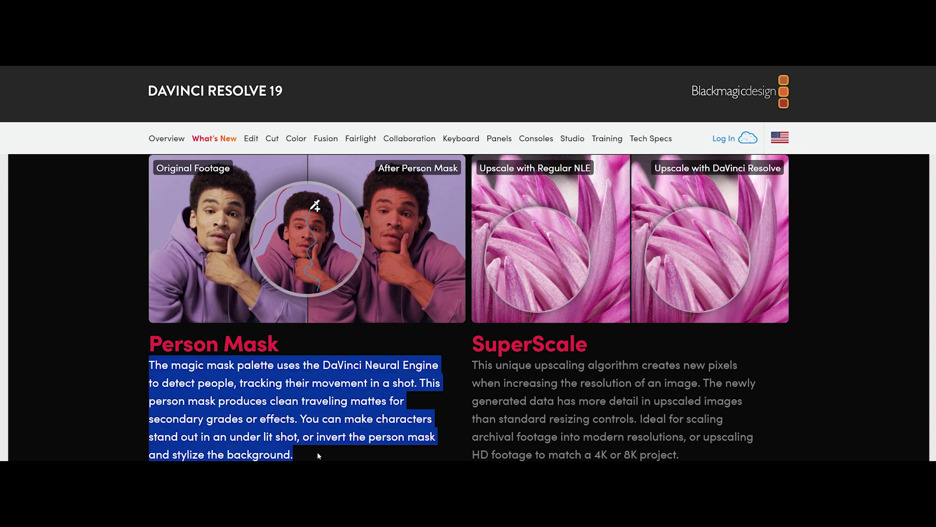
click(318, 452)
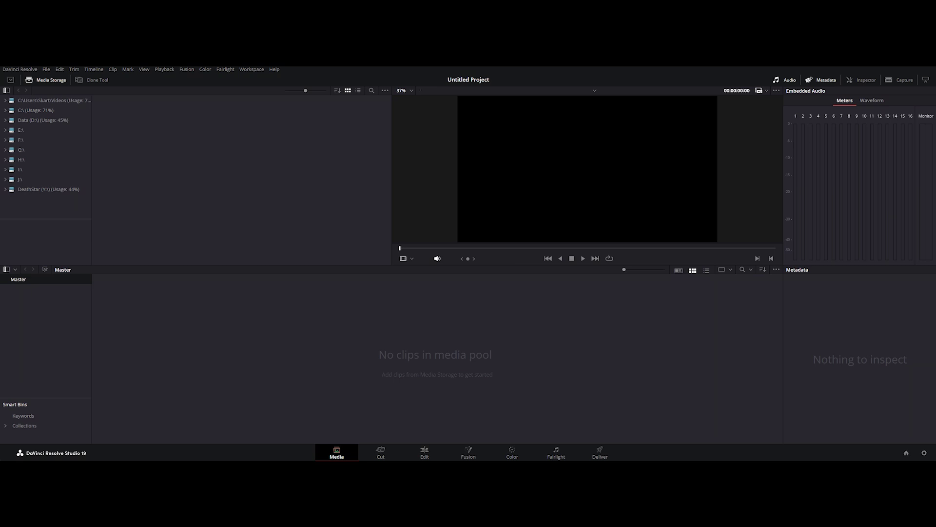
Step: Import 003.mp4 from the Selected footage folder and match the project frame rate to it
drag(753, 353, 251, 191)
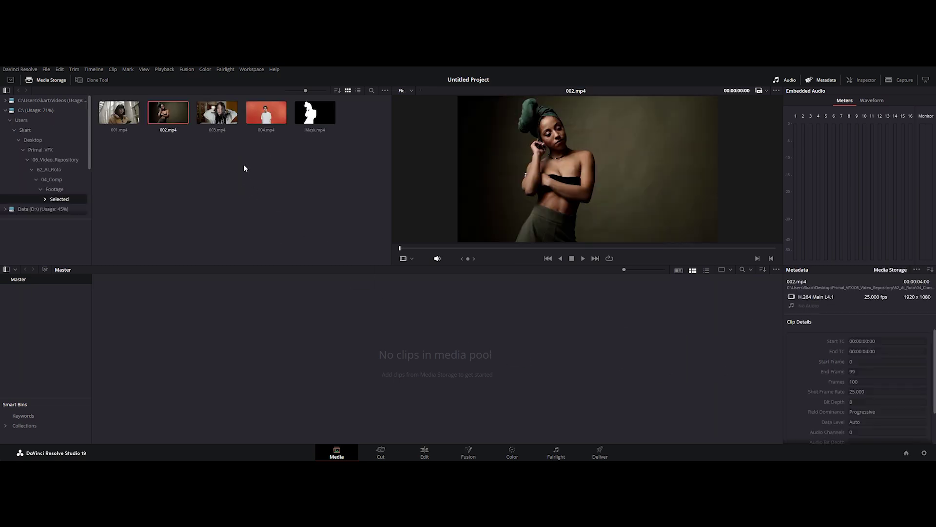
drag(217, 113, 205, 334)
click(531, 293)
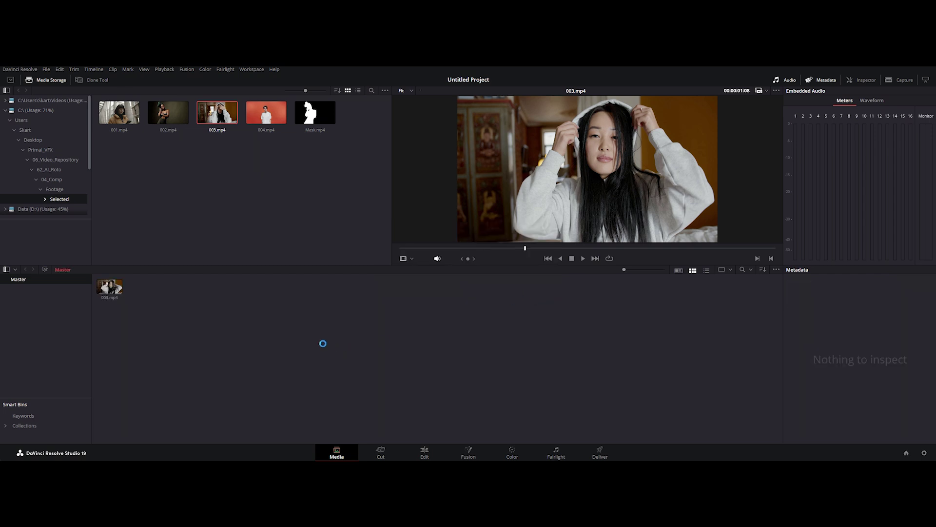
Step: Create a new timeline from 003.mp4, preview it at 01:00:01:14, and open it in Fusion
click(423, 452)
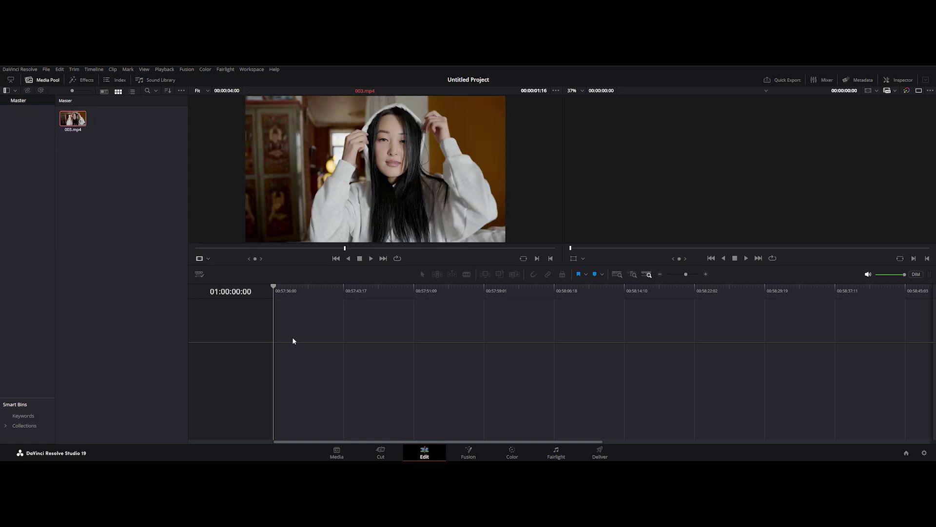
drag(292, 341, 282, 361)
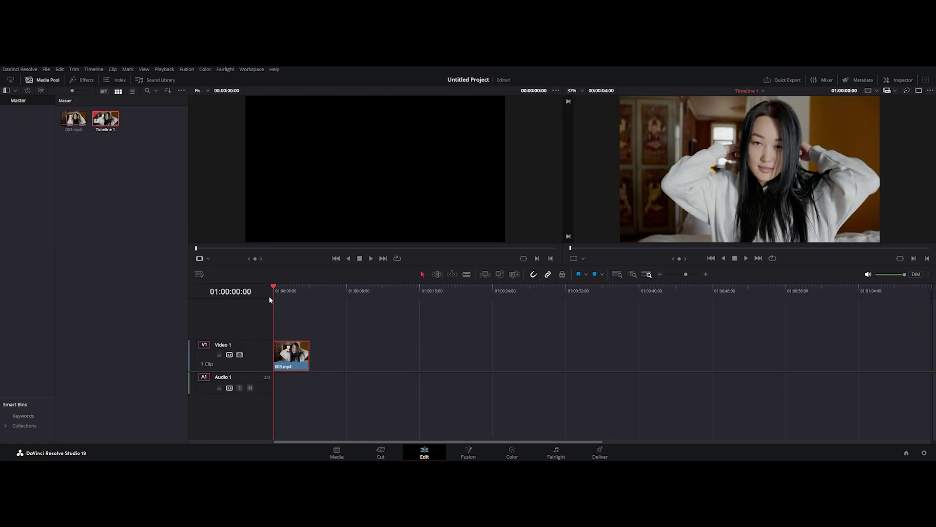
drag(275, 286, 288, 289)
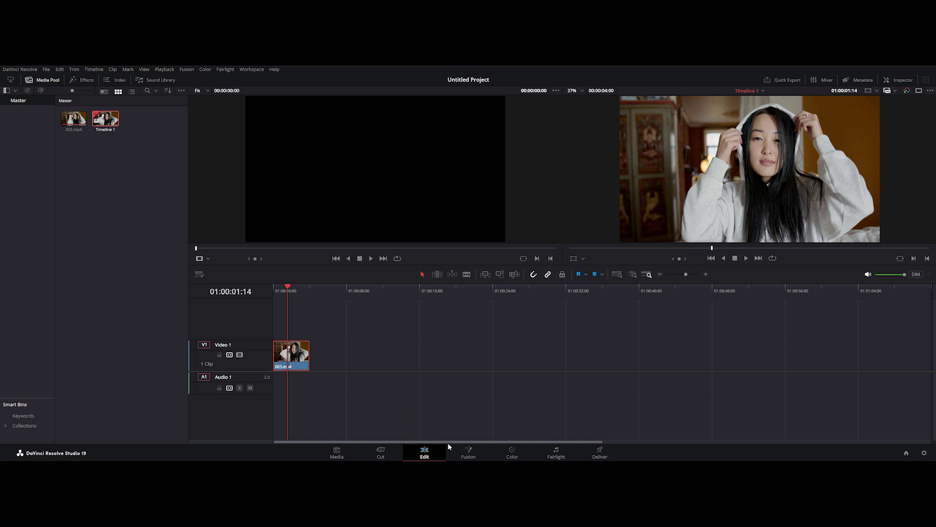
click(472, 456)
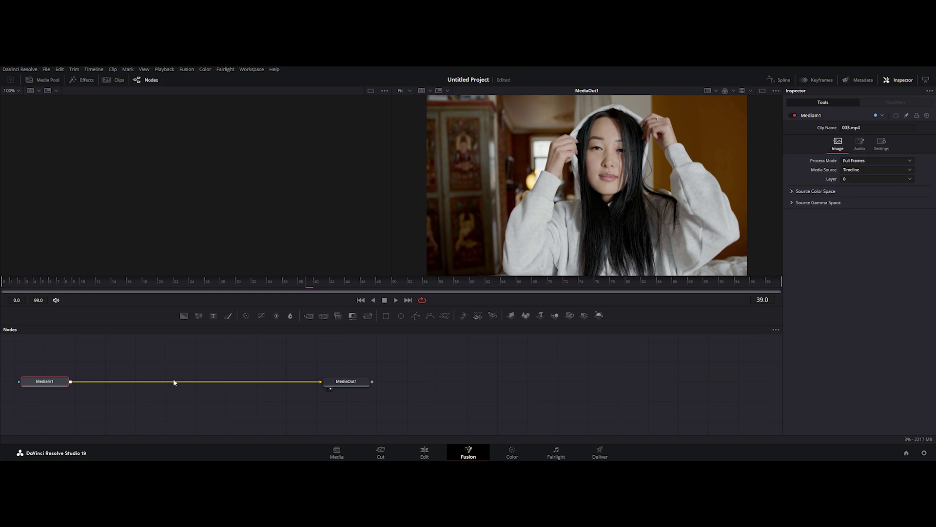
Step: Shift the nodes right, insert the Magic Mask effect (searched as 'magic') between MediaIn1 and MediaOut1, and widen the viewer
drag(20, 351, 596, 389)
click(87, 80)
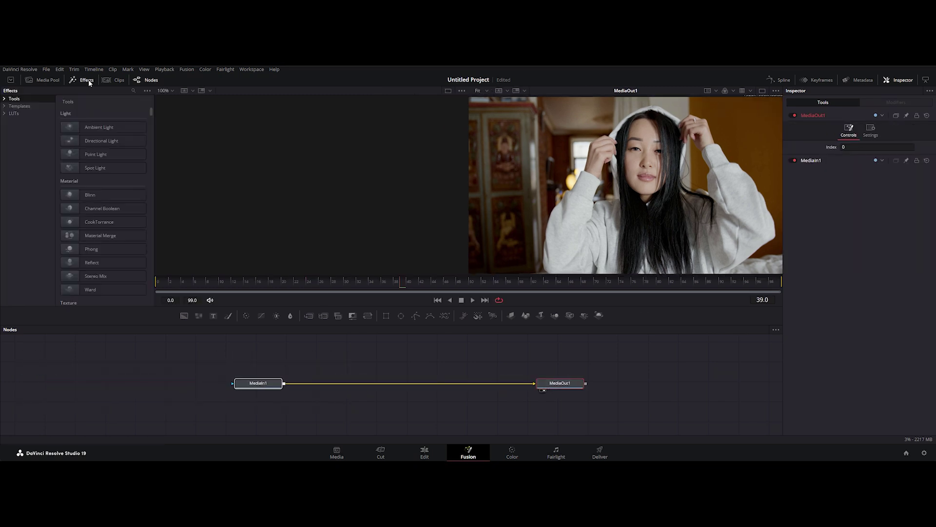
click(134, 91)
text(magic)
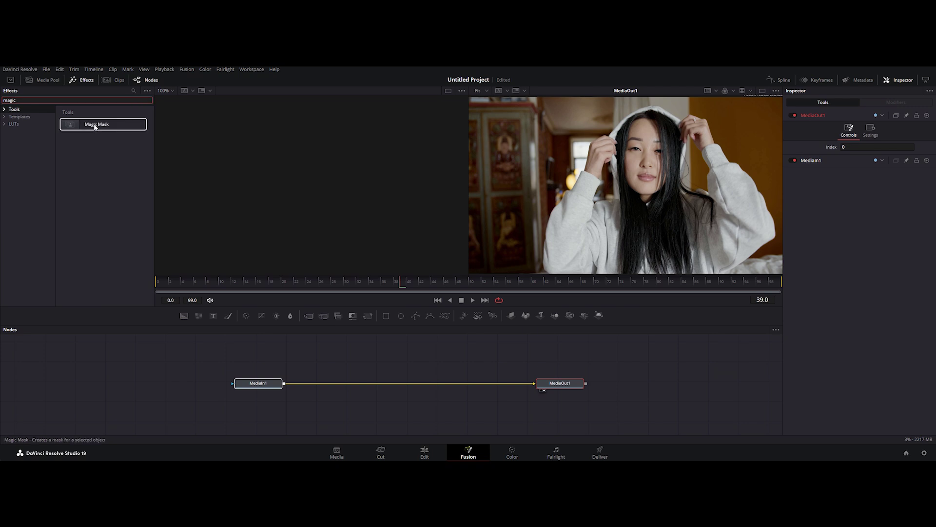
drag(96, 127, 405, 388)
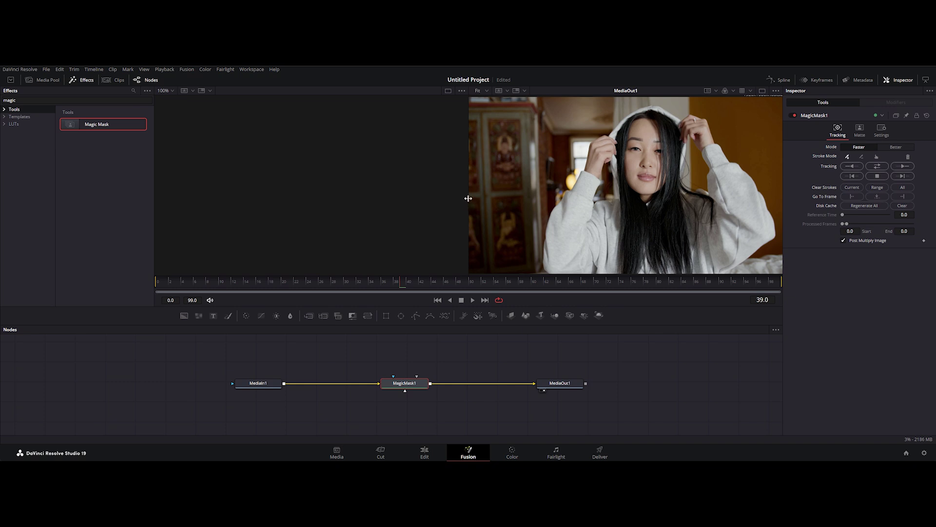
drag(467, 202, 315, 215)
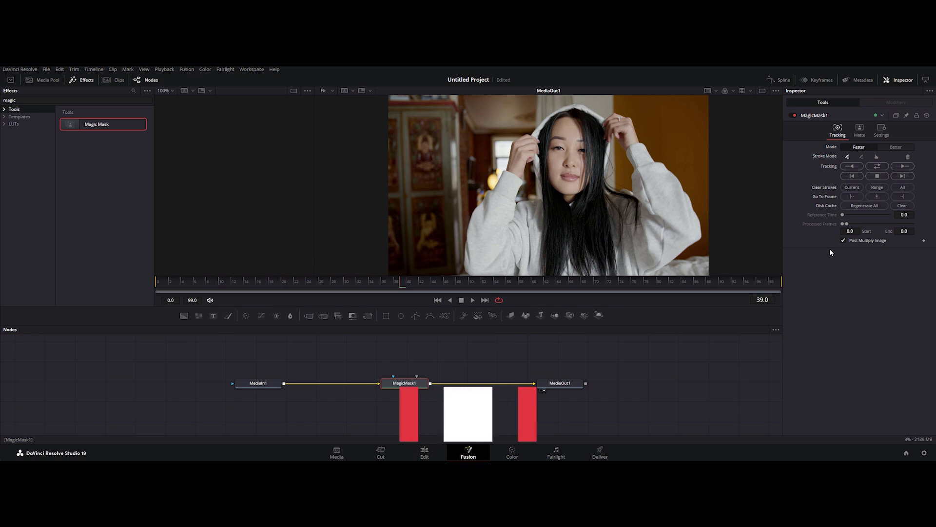
Step: Draw an add stroke over the woman and a subtract stroke on the background beside her
mouse_move(622, 122)
mouse_down()
mouse_move(657, 181)
mouse_move(648, 241)
mouse_move(516, 249)
mouse_move(521, 168)
mouse_move(533, 140)
mouse_move(582, 201)
mouse_move(584, 233)
mouse_up()
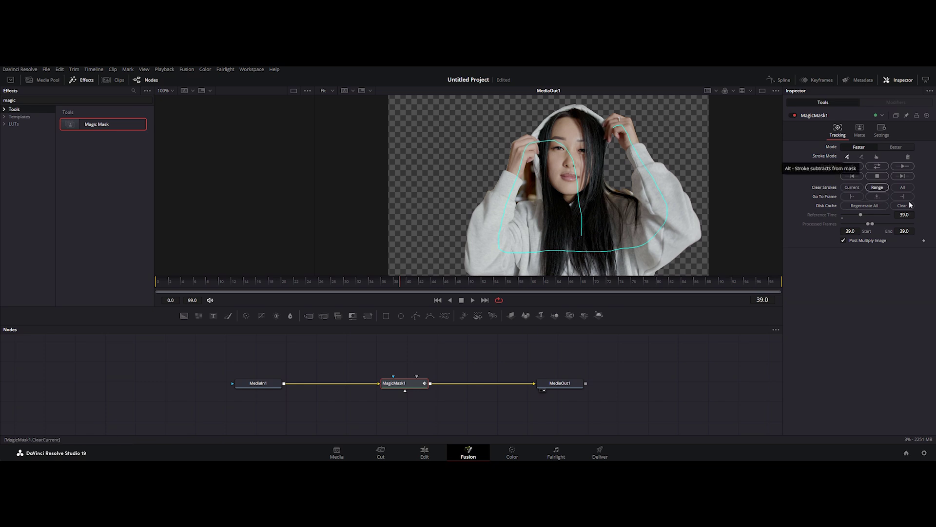
click(861, 156)
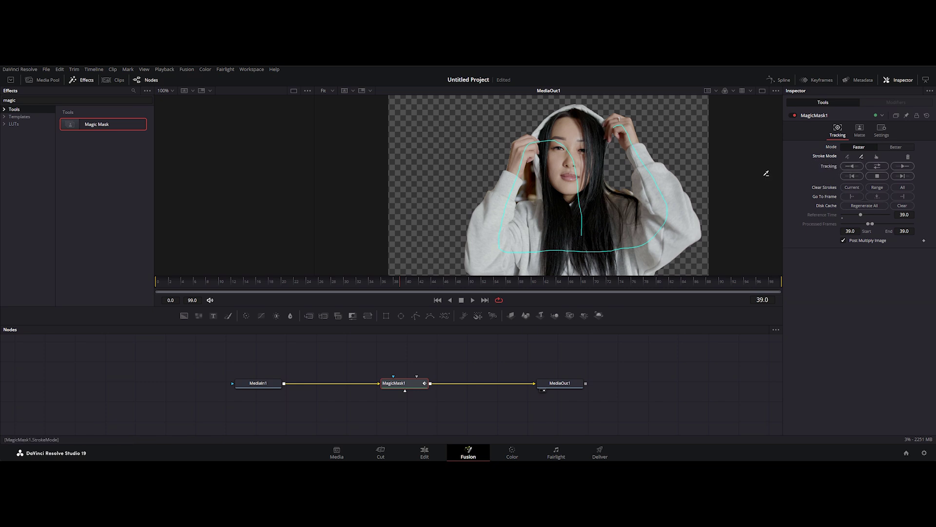
drag(681, 135, 704, 167)
click(848, 156)
Step: Play the clip to preview the mask, then stop back at frame 39
scroll(626, 188, up, 2)
key(space)
scroll(512, 207, down, 2)
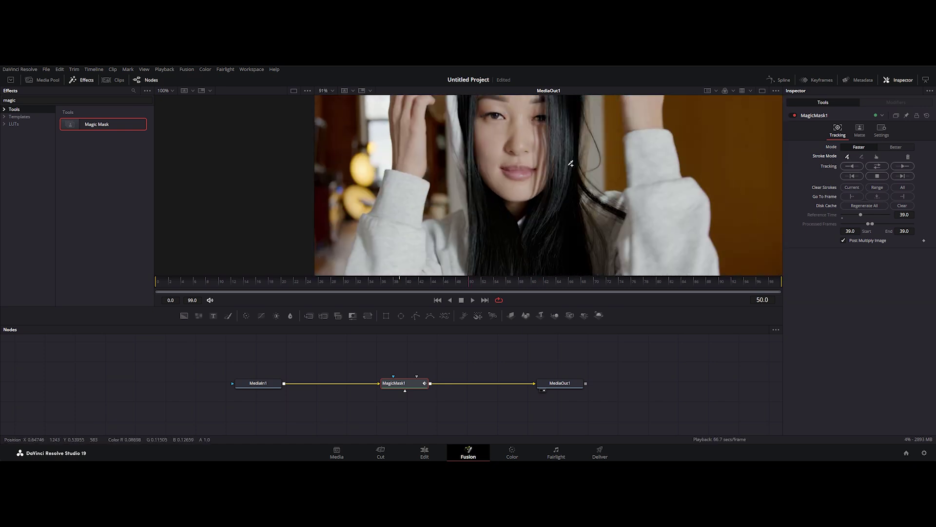
click(402, 283)
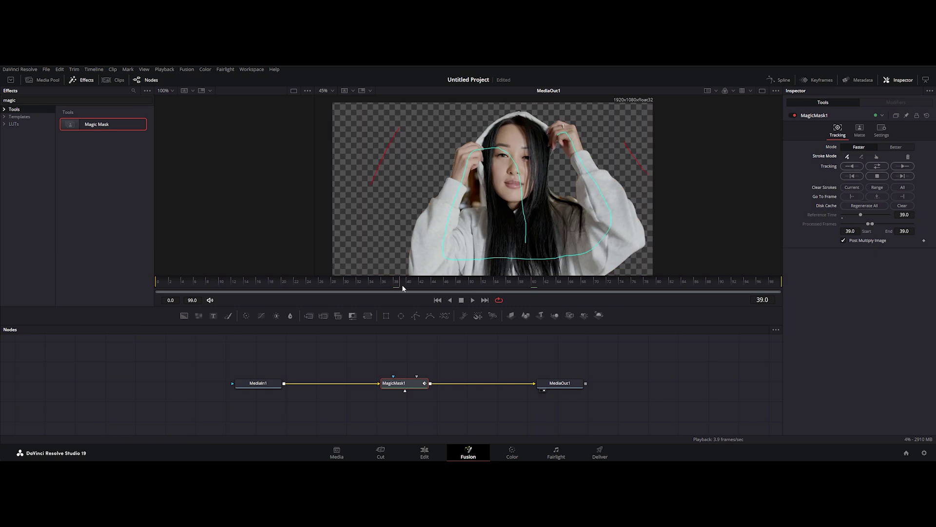
Step: Set the mask quality to Better, track it both directions through the clip, and check frame 71
click(896, 148)
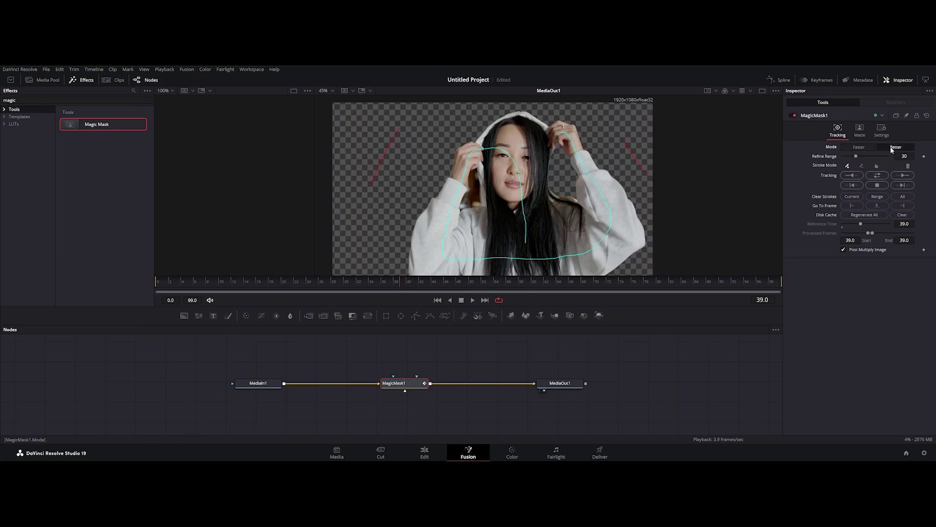
click(877, 176)
click(873, 176)
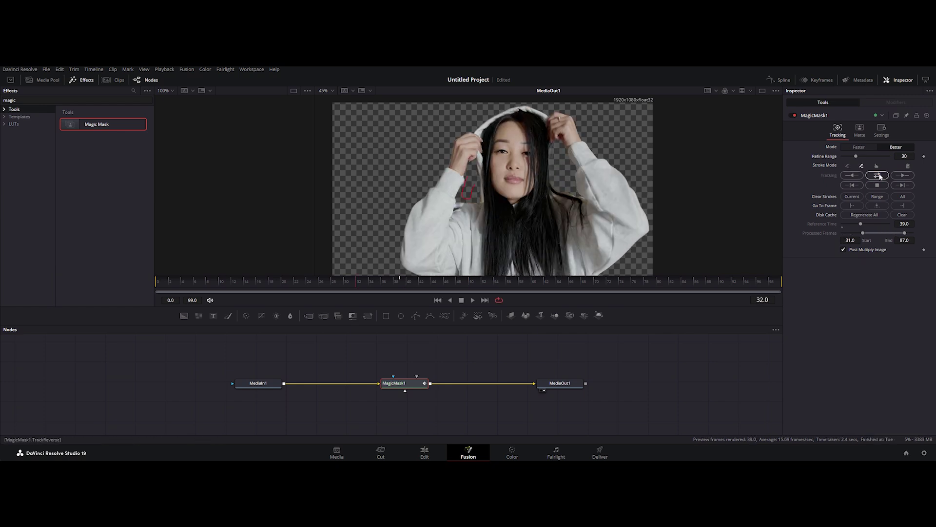
click(874, 176)
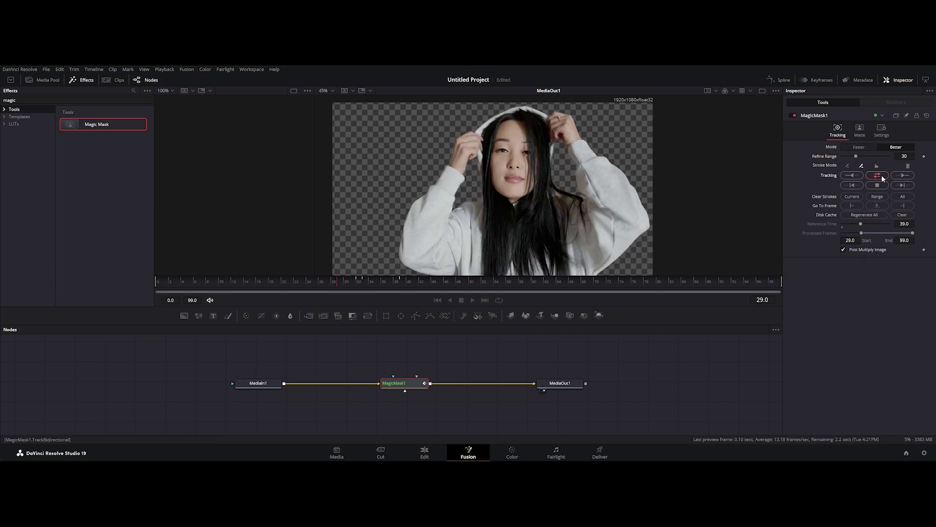
click(349, 284)
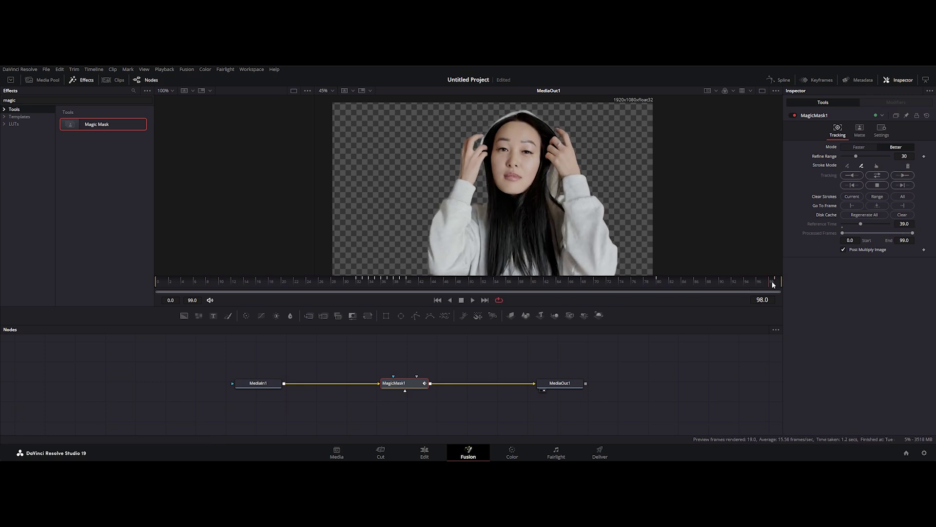
drag(773, 280, 740, 281)
drag(603, 282, 587, 306)
Step: On the Deliver page, set the export to PNG at RGB 16 bits and add it to the render queue
click(603, 458)
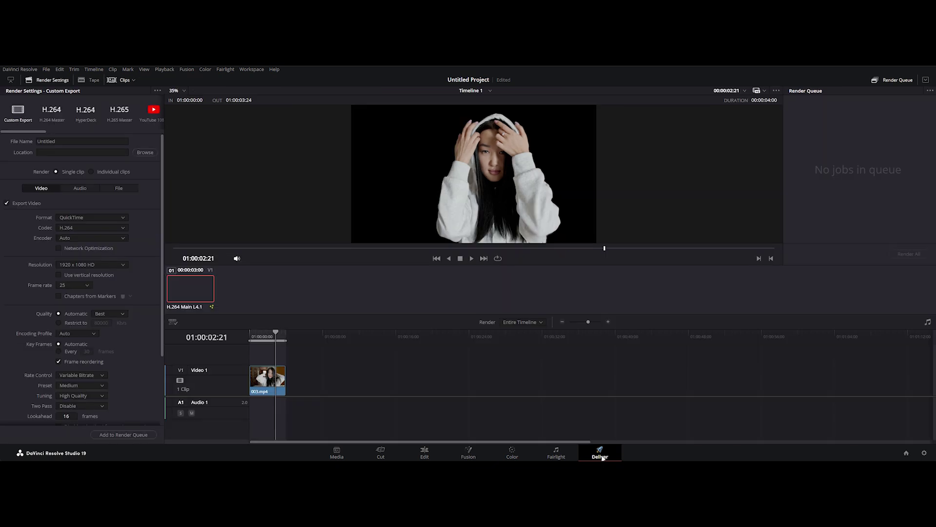
drag(273, 334, 254, 336)
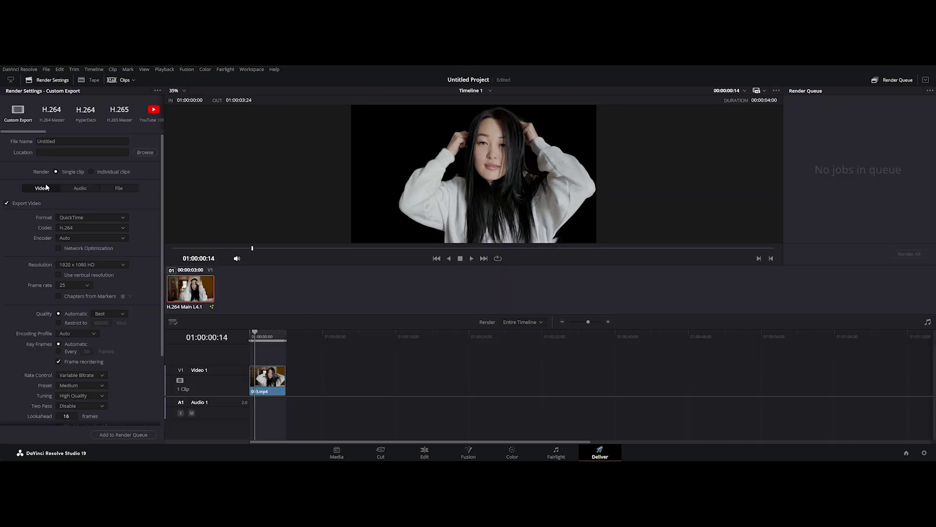
scroll(35, 242, down, 2)
click(86, 173)
click(80, 215)
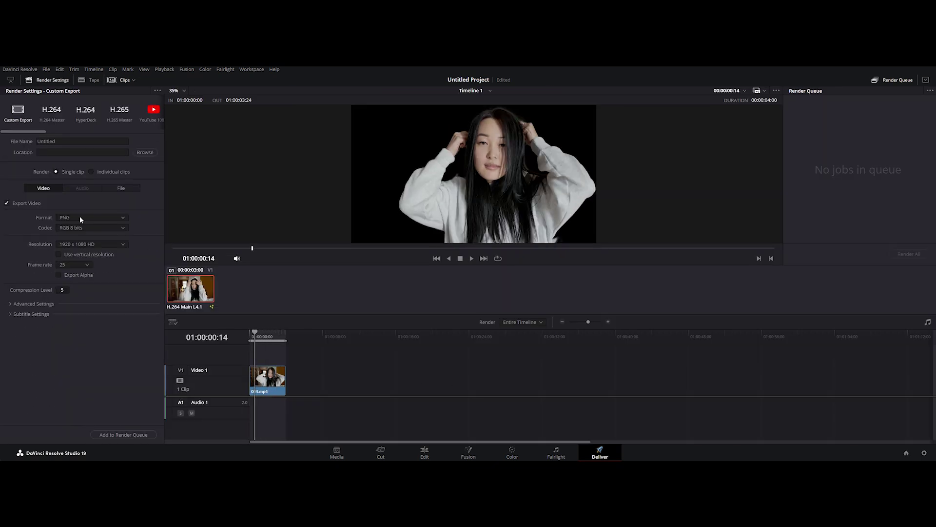
click(78, 228)
click(78, 246)
click(137, 435)
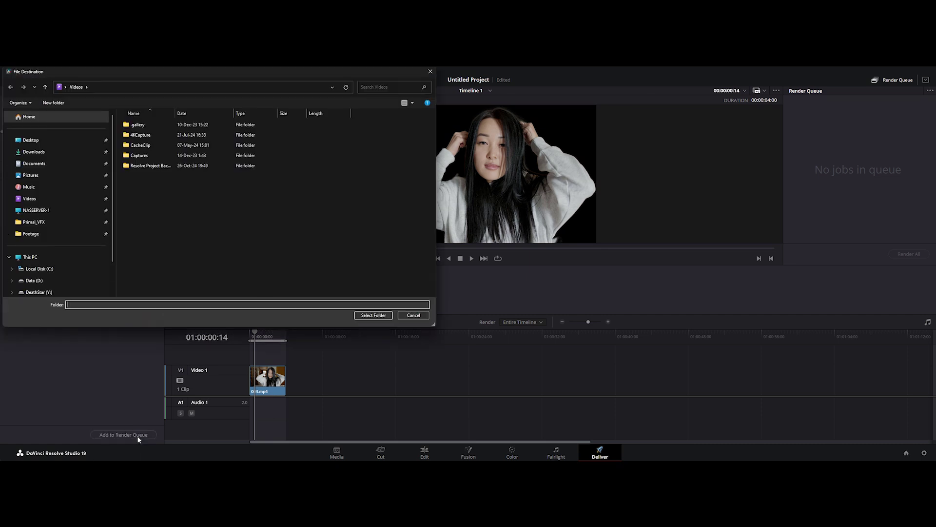
click(373, 315)
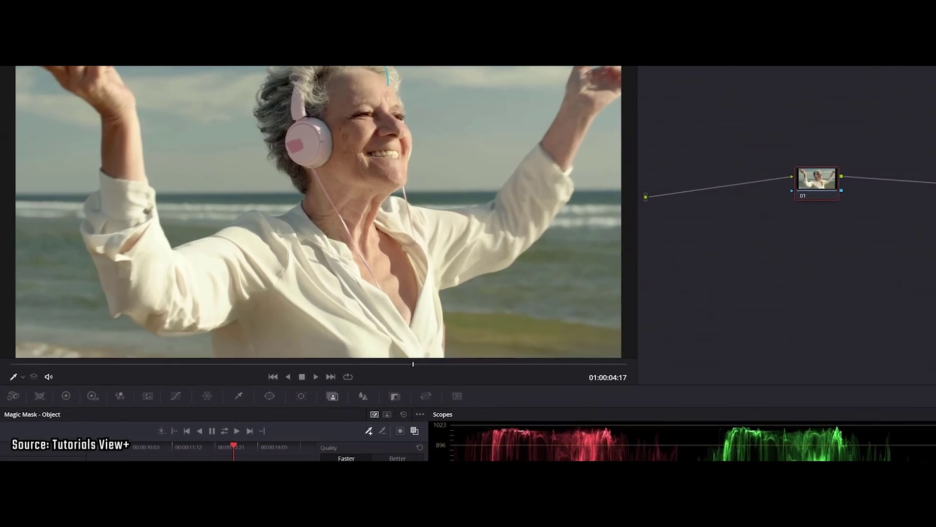
Step: Draw an add stroke across the beach woman's head to mark her for the Magic Mask
mouse_move(303, 67)
mouse_down()
mouse_move(300, 93)
mouse_move(352, 82)
mouse_move(412, 92)
mouse_move(429, 128)
mouse_move(326, 131)
mouse_move(328, 144)
mouse_move(309, 87)
mouse_move(366, 194)
mouse_move(431, 160)
mouse_move(337, 266)
mouse_move(182, 302)
mouse_move(156, 248)
mouse_move(129, 79)
mouse_up()
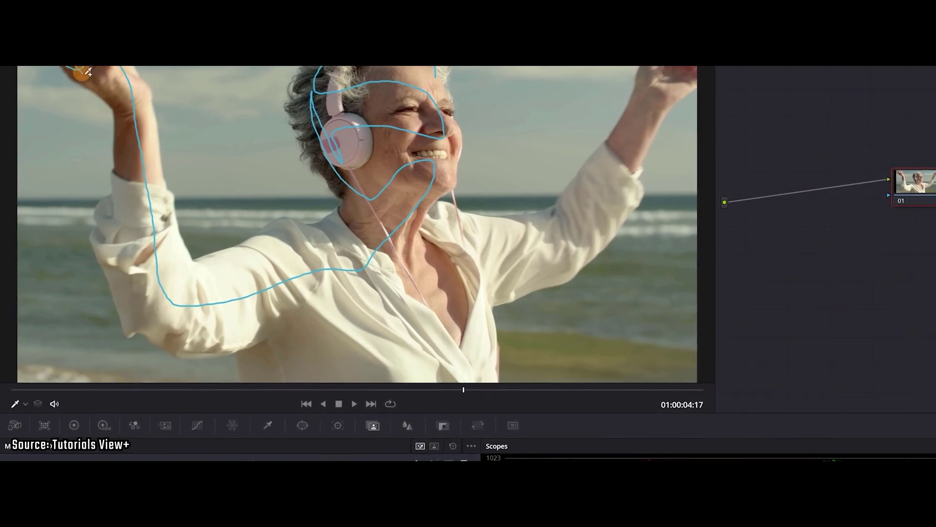